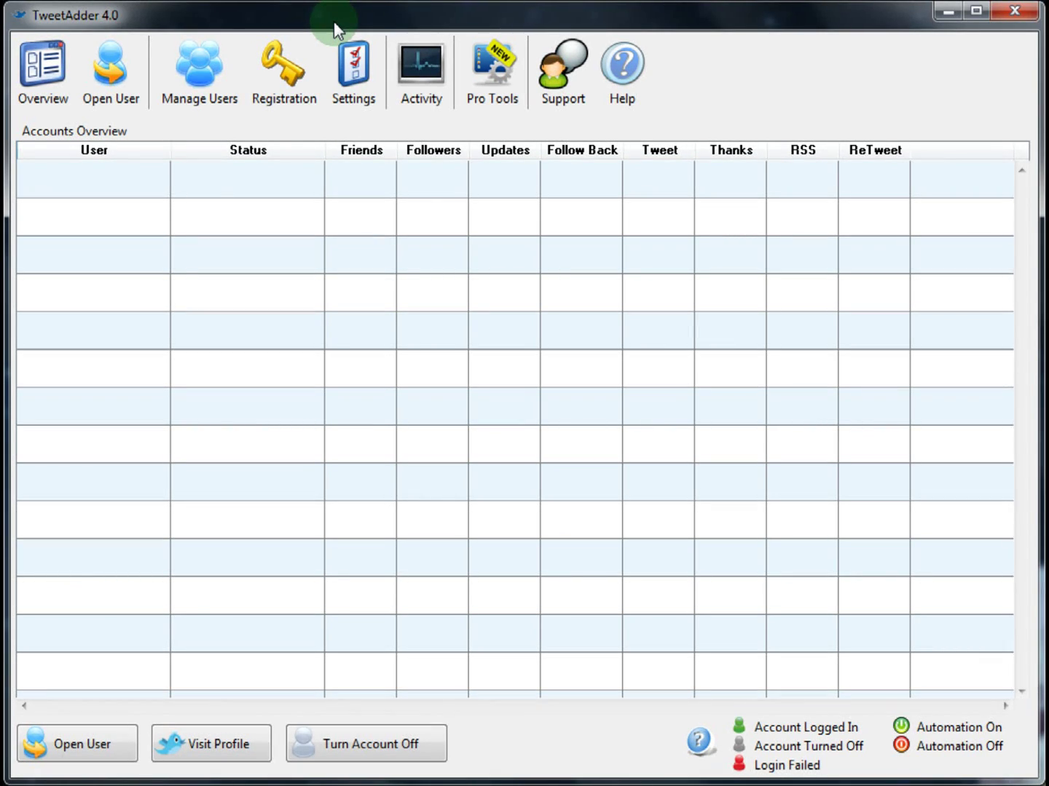
- Show the Registration page with the licence allowing Unlimited users and 0 allocated
{"action": "left_click", "coordinate": [272, 73]}
{"action": "left_click", "coordinate": [240, 206]}
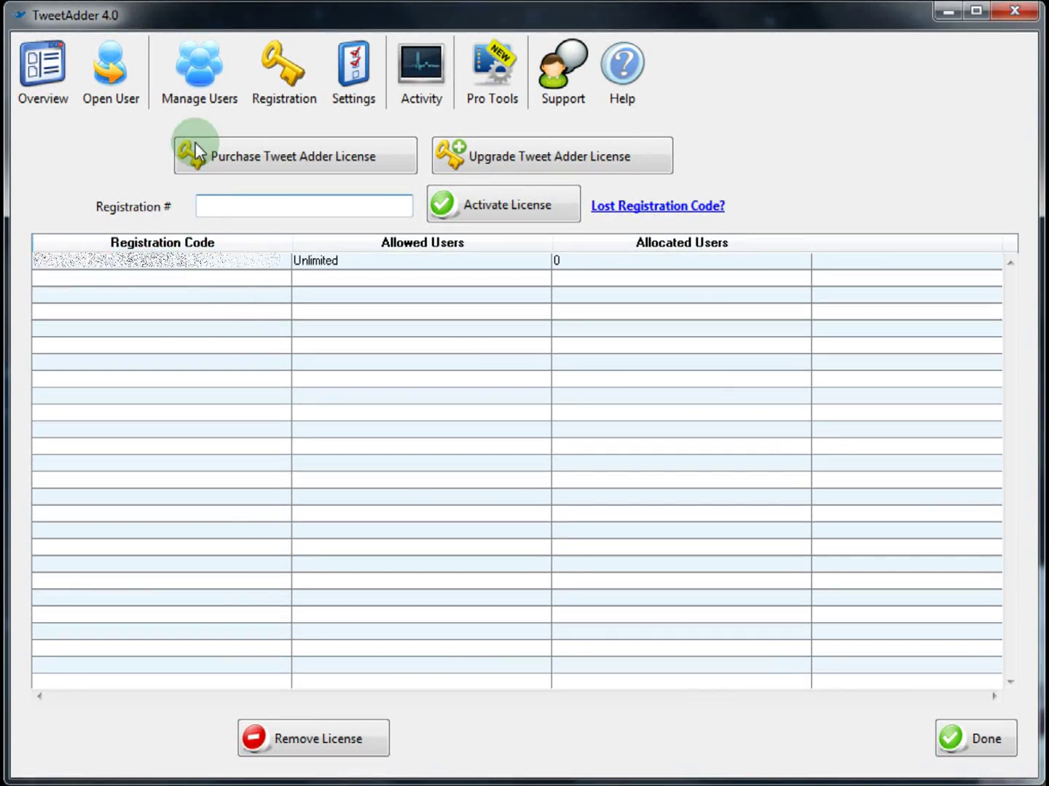
{"action": "left_click", "coordinate": [194, 78]}
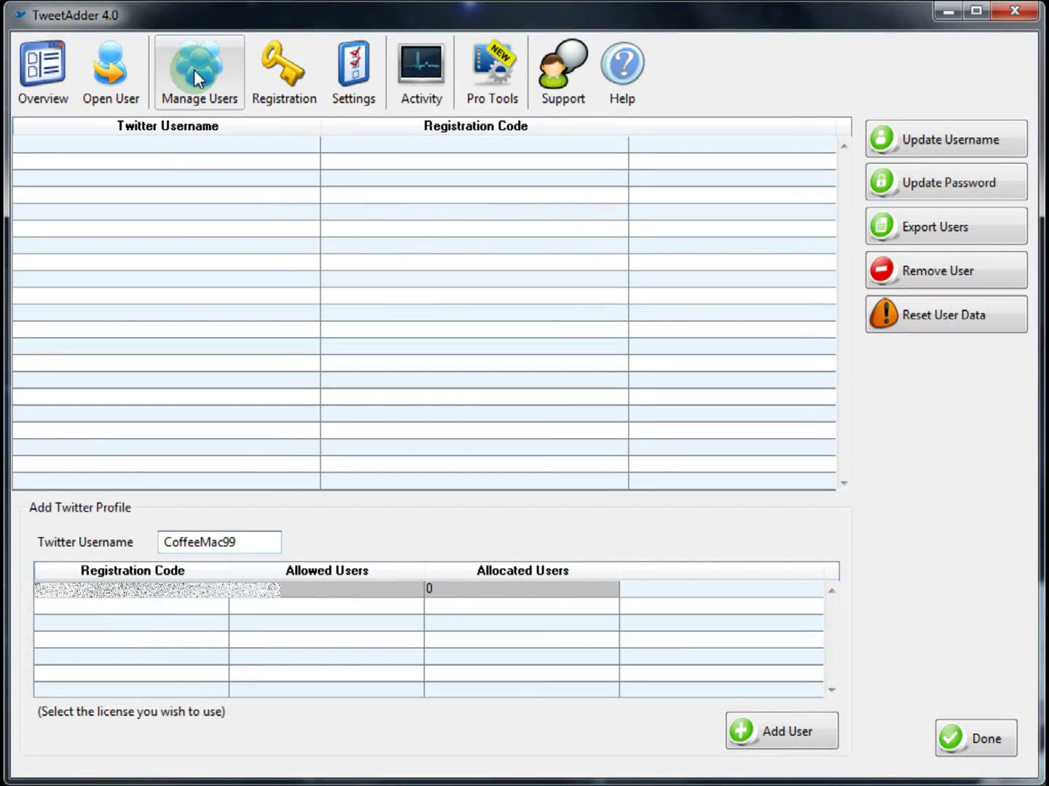
{"action": "left_click", "coordinate": [134, 592]}
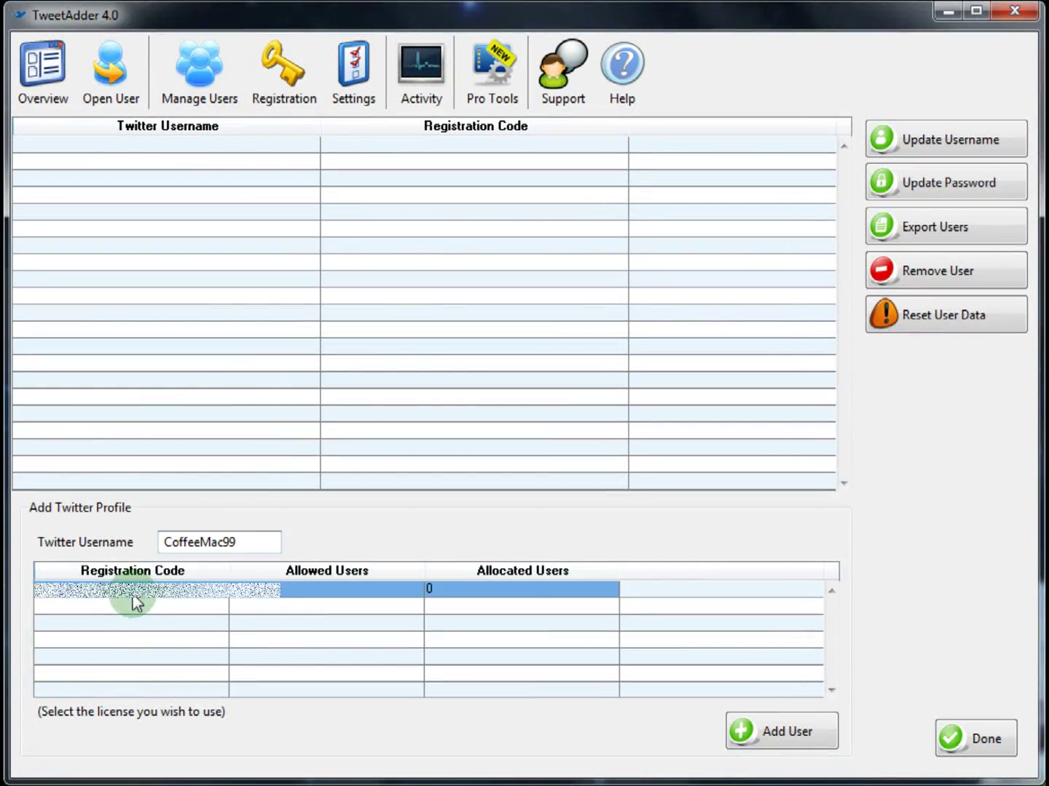
{"action": "left_click", "coordinate": [249, 542]}
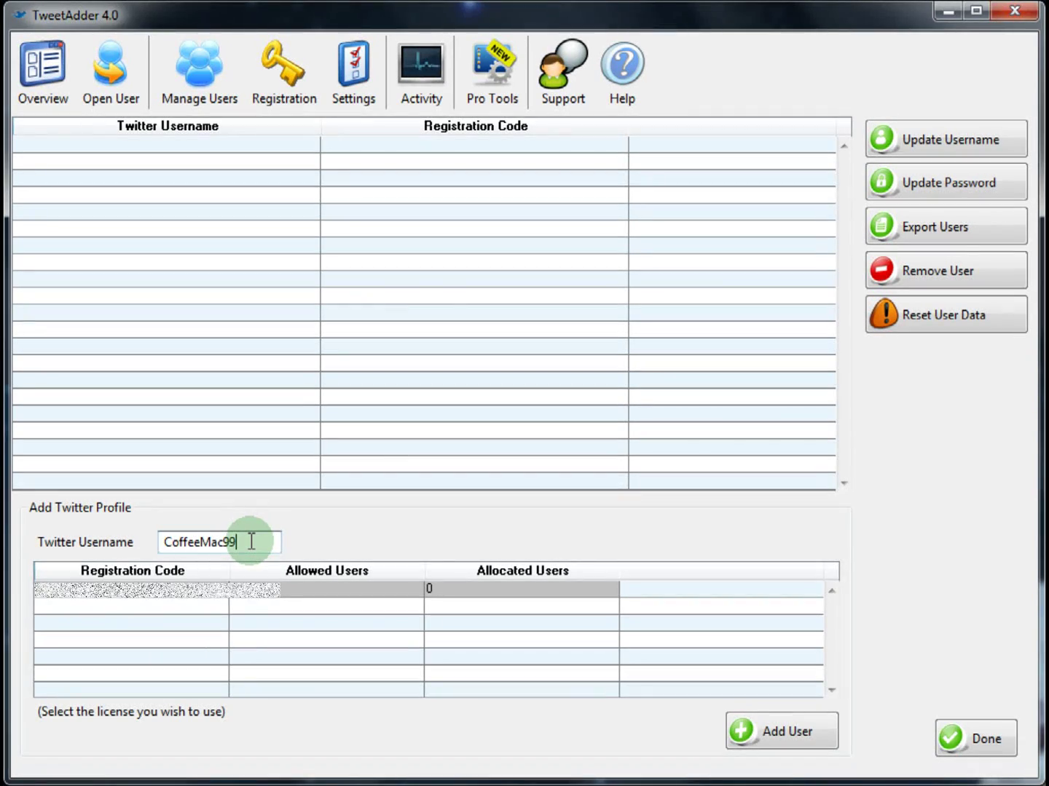
{"action": "left_click", "coordinate": [783, 733]}
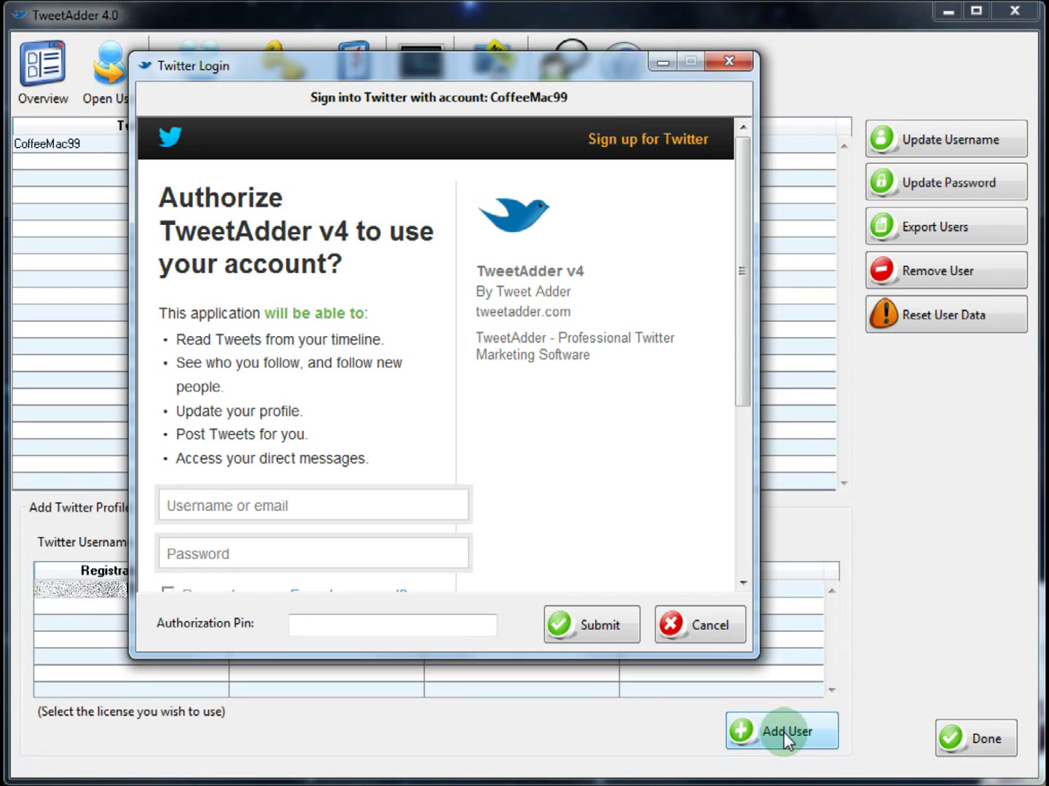
- Log in to Twitter, authorize TweetAdder v4, and submit the authorization PIN for CoffeeMac99
{"action": "left_click", "coordinate": [309, 505]}
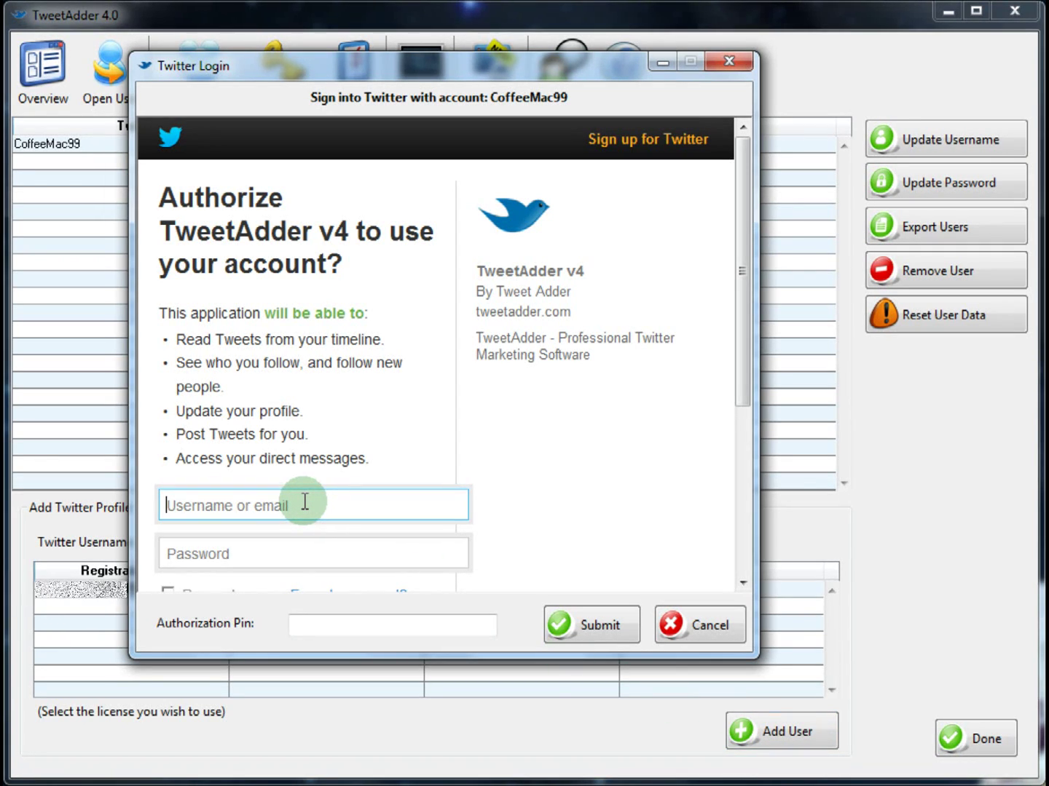
{"action": "left_click", "coordinate": [374, 555]}
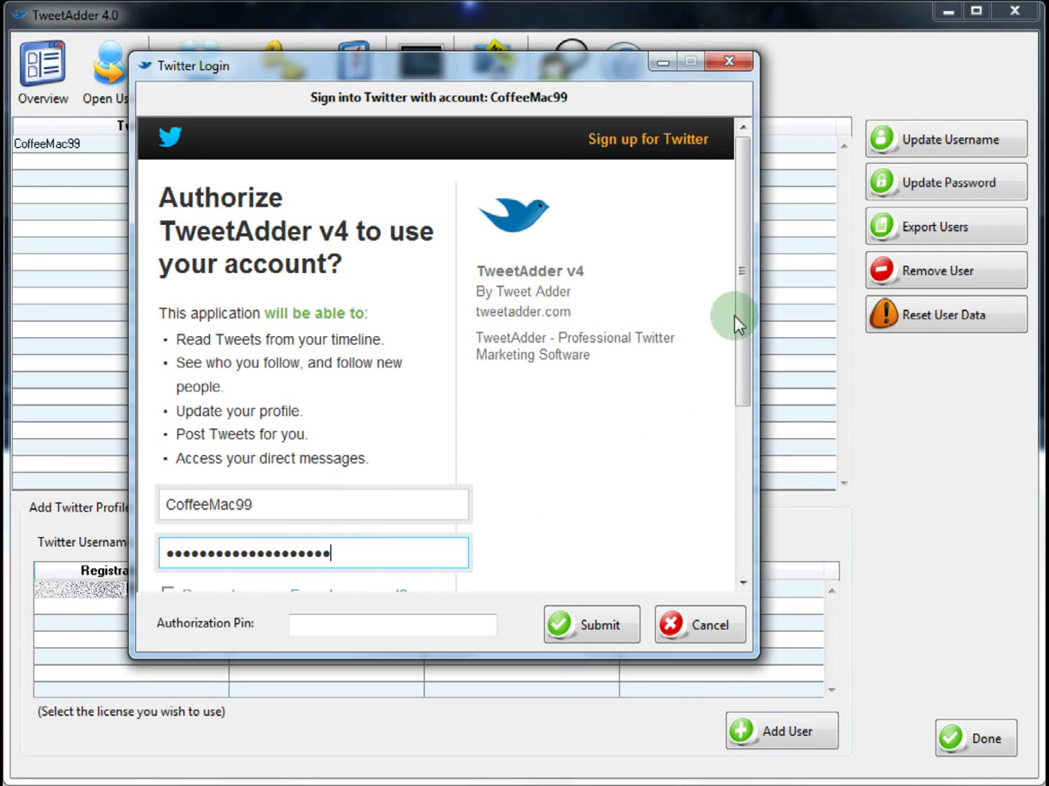
{"action": "left_click_drag", "start_coordinate": [738, 320], "coordinate": [753, 434]}
{"action": "left_click", "coordinate": [228, 439]}
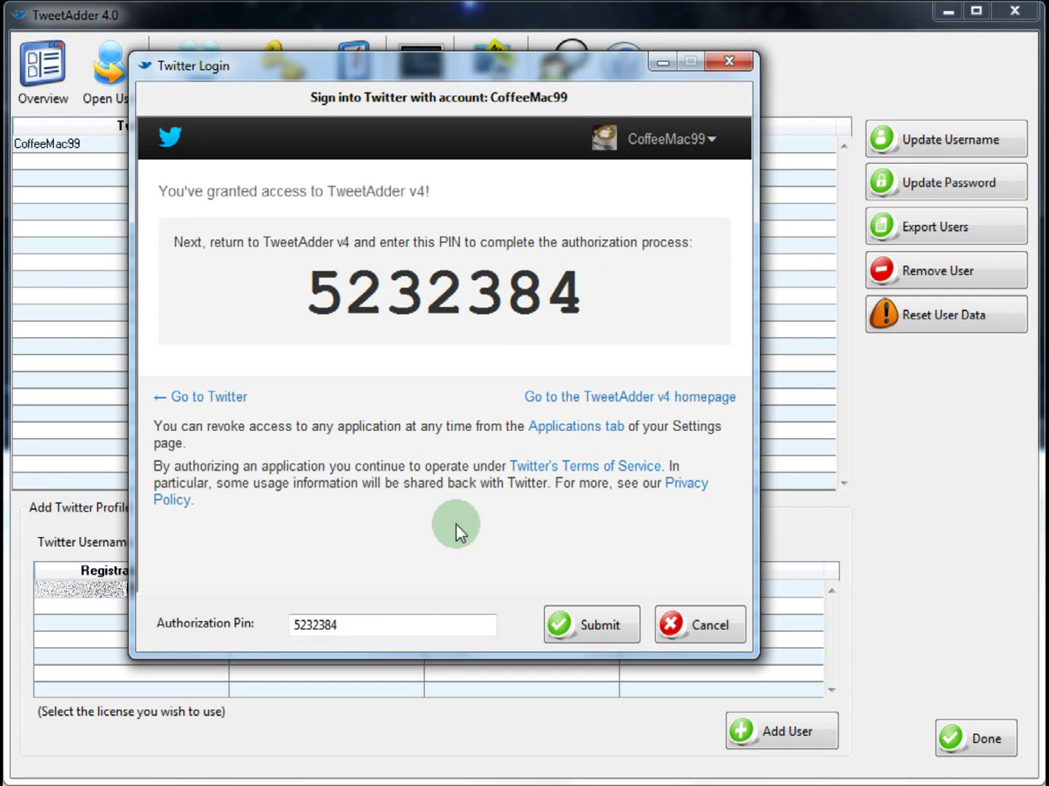
{"action": "left_click", "coordinate": [398, 631]}
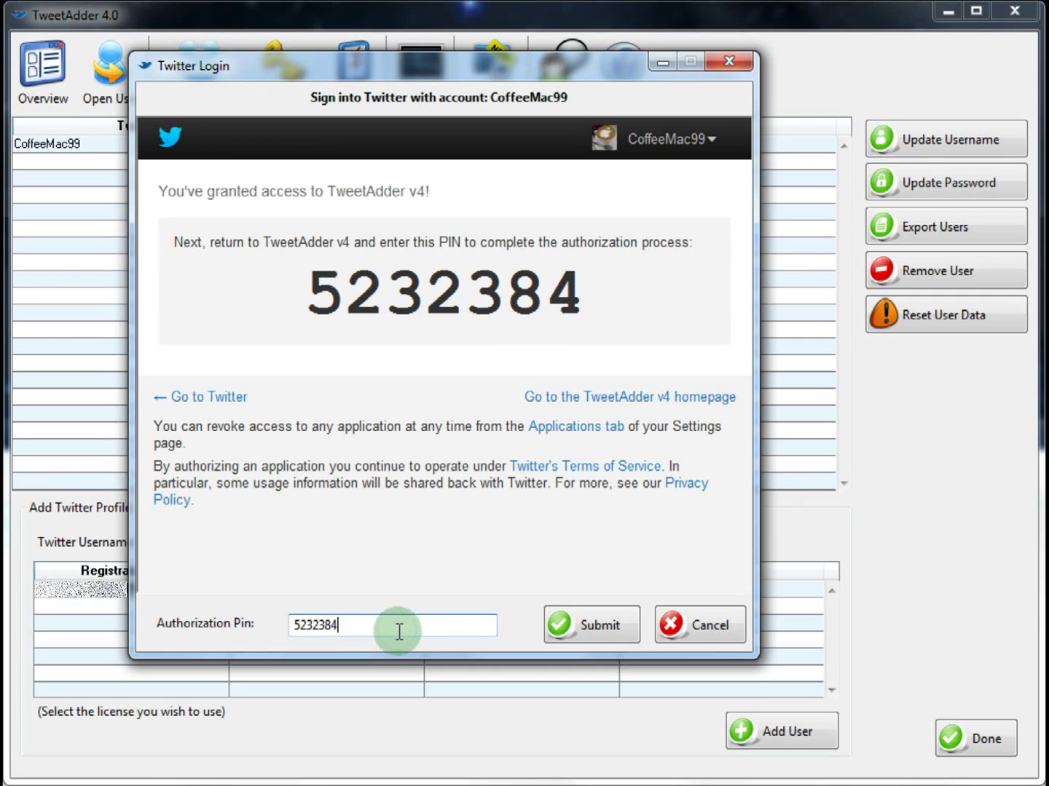
{"action": "left_click", "coordinate": [596, 627]}
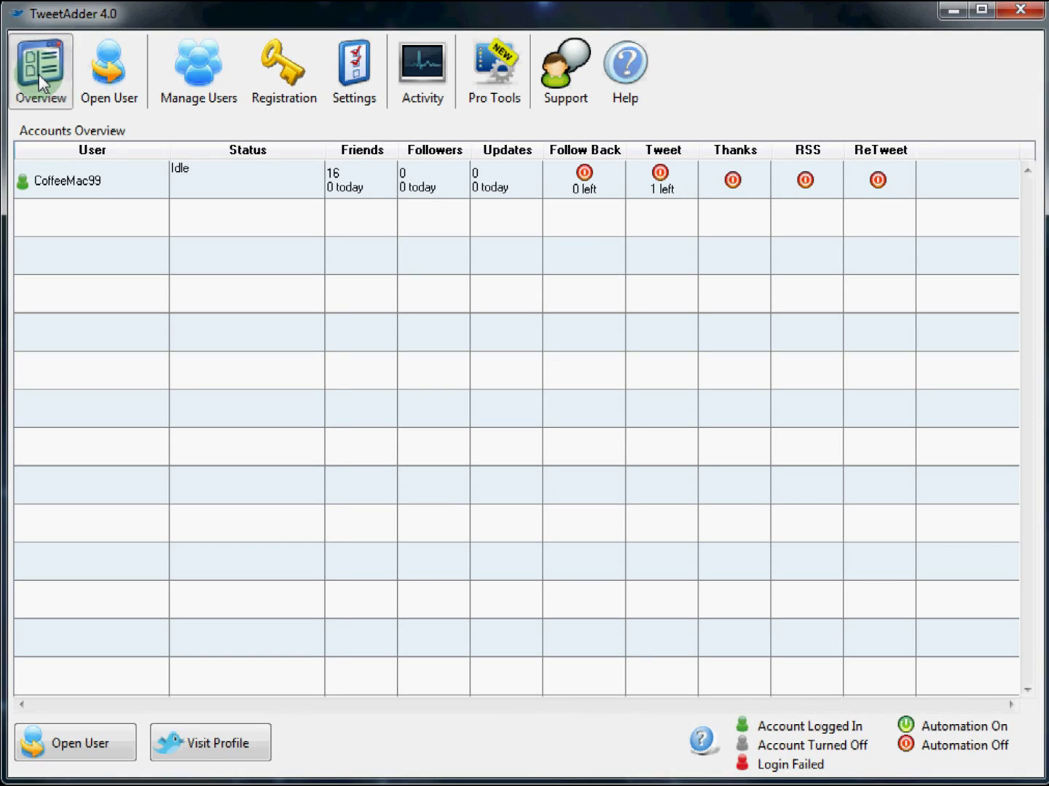
- Select CoffeeMac99 in the Overview and open its account workspace via Open User
{"action": "left_click", "coordinate": [63, 183]}
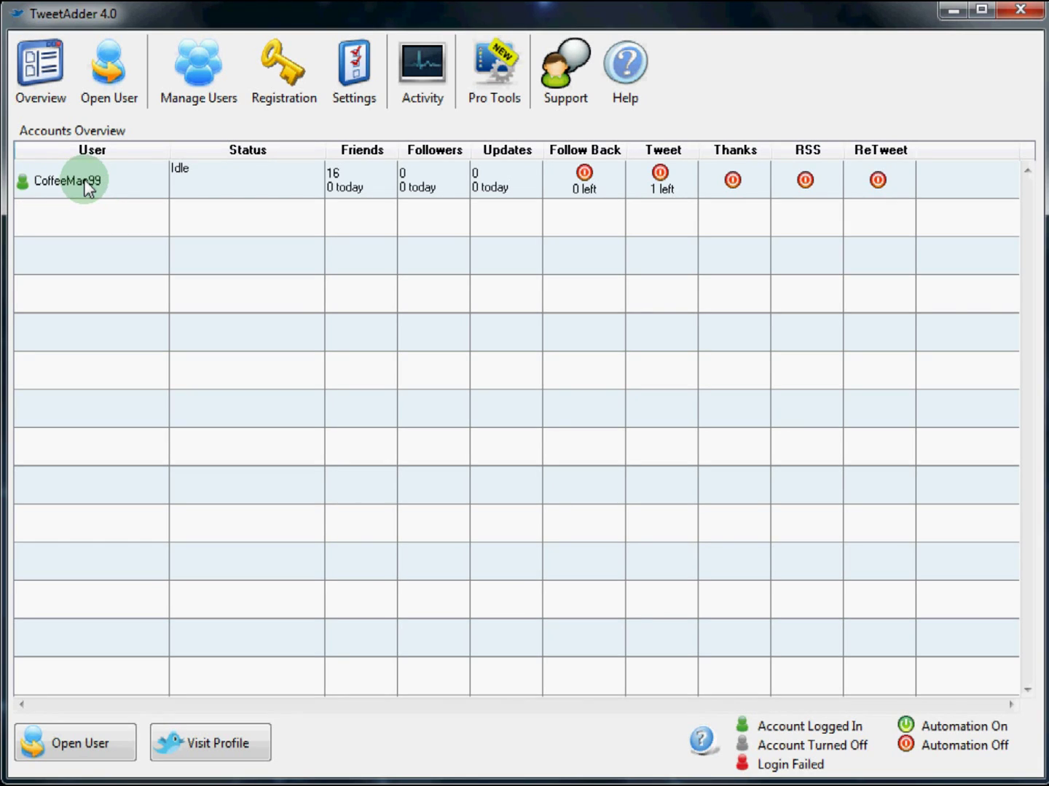
{"action": "left_click", "coordinate": [140, 180]}
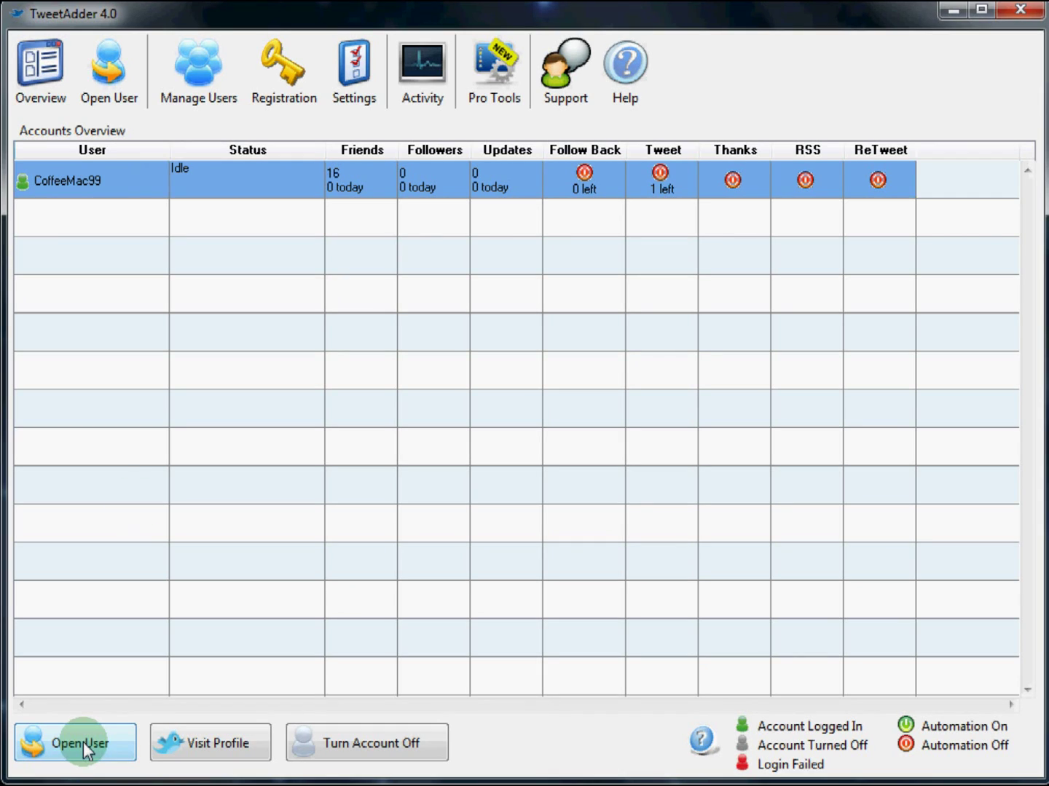
{"action": "left_click", "coordinate": [105, 67]}
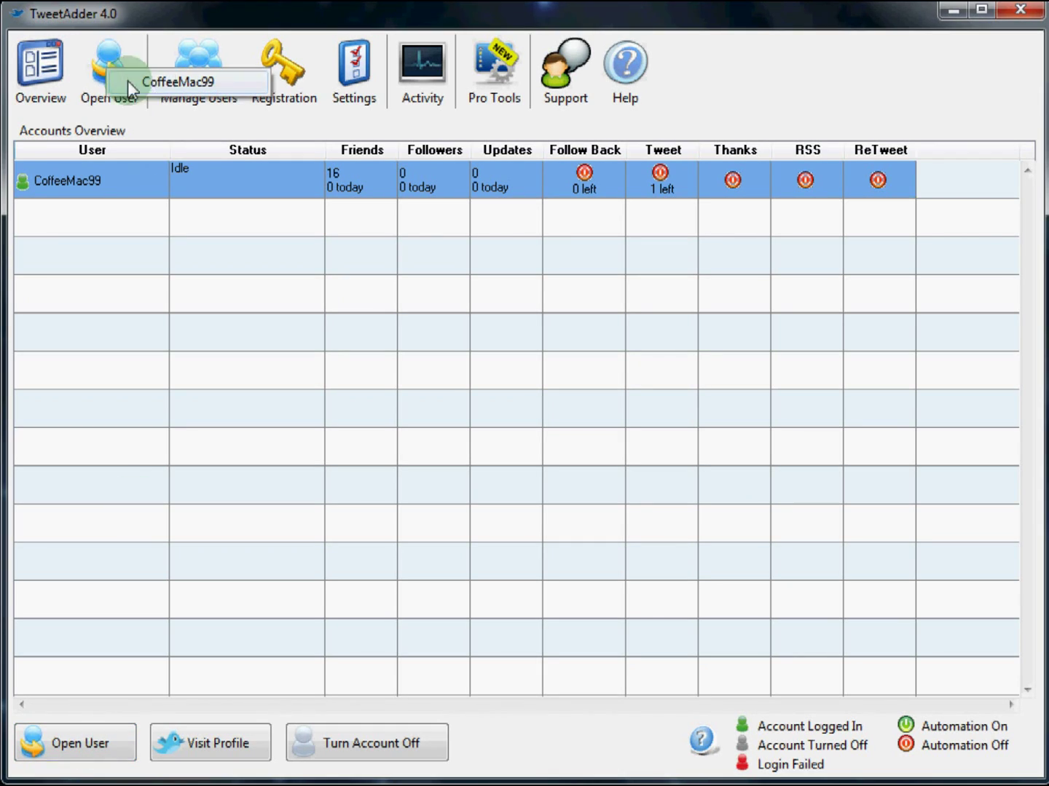
{"action": "double_click", "coordinate": [56, 181]}
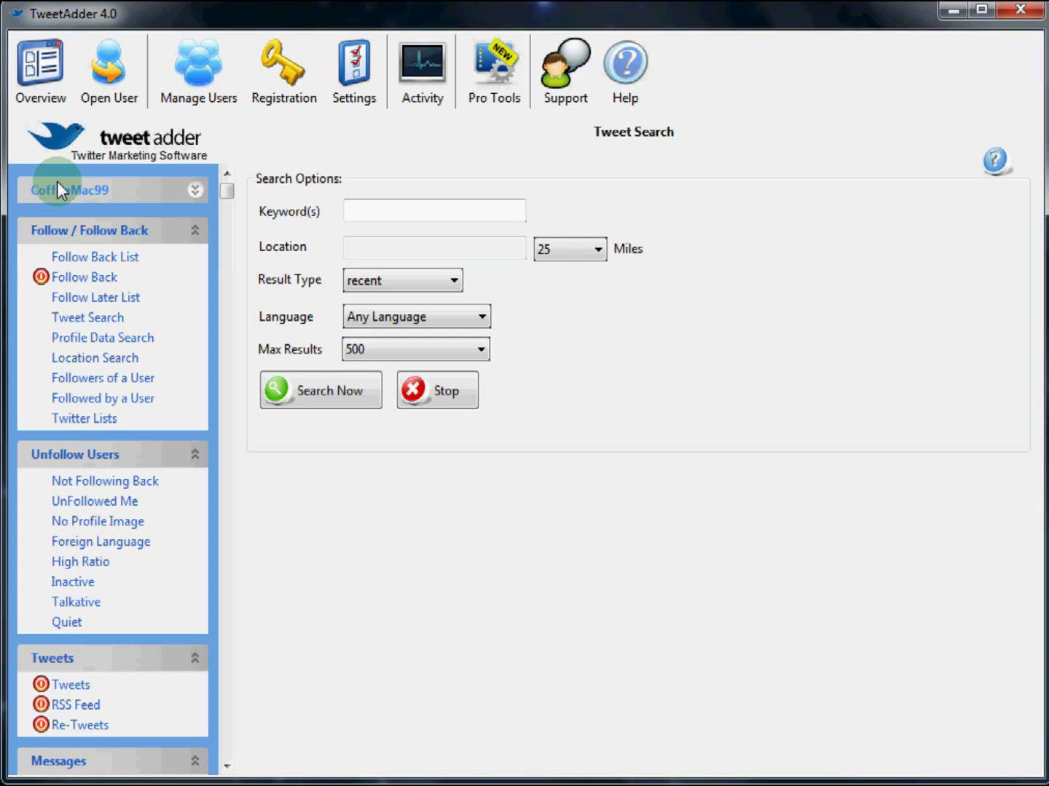
- Expand the CoffeeMac99 sidebar section to list Settings, Black List, White List, Followers and Friends
{"action": "left_click", "coordinate": [198, 188]}
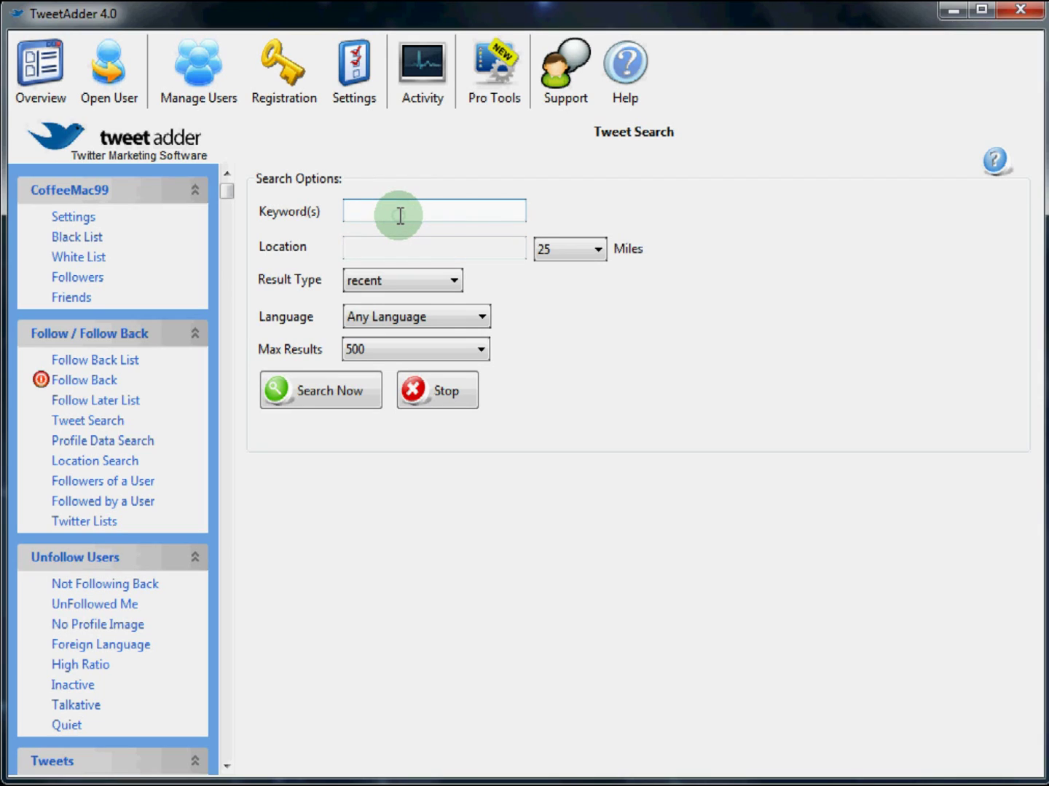
- Search tweets for 'I love coffee', returning 479 recent results
{"action": "type", "text": "\"I love coffee\""}
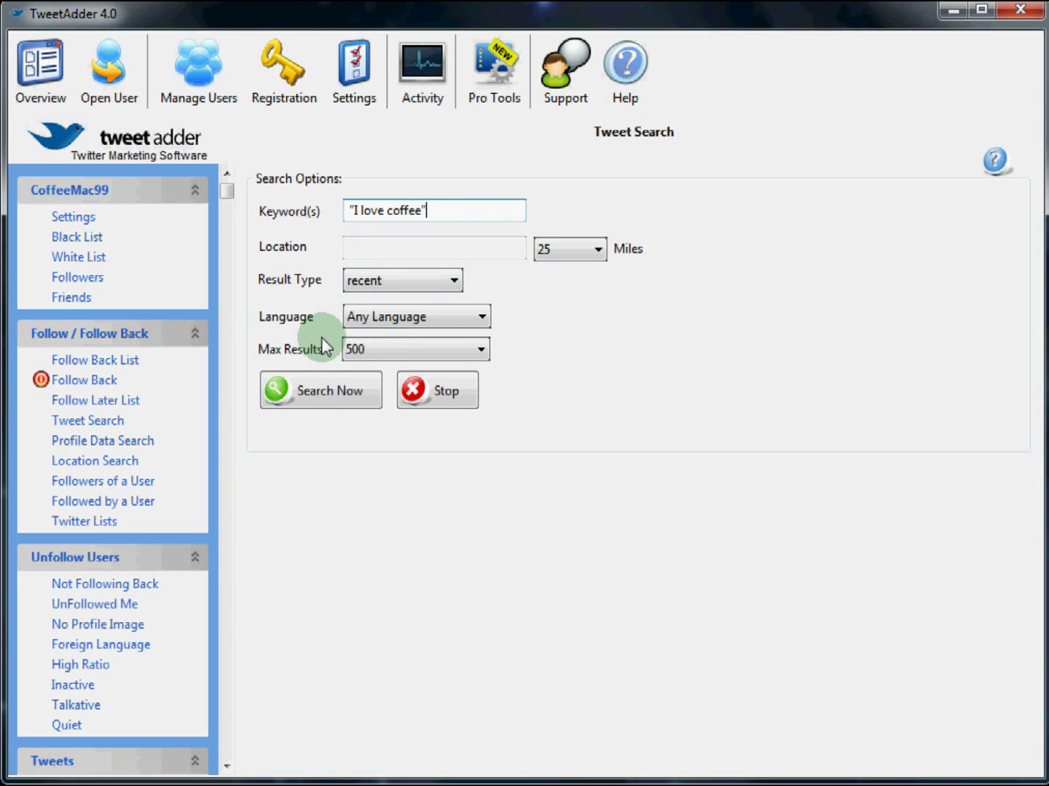
{"action": "left_click", "coordinate": [301, 393]}
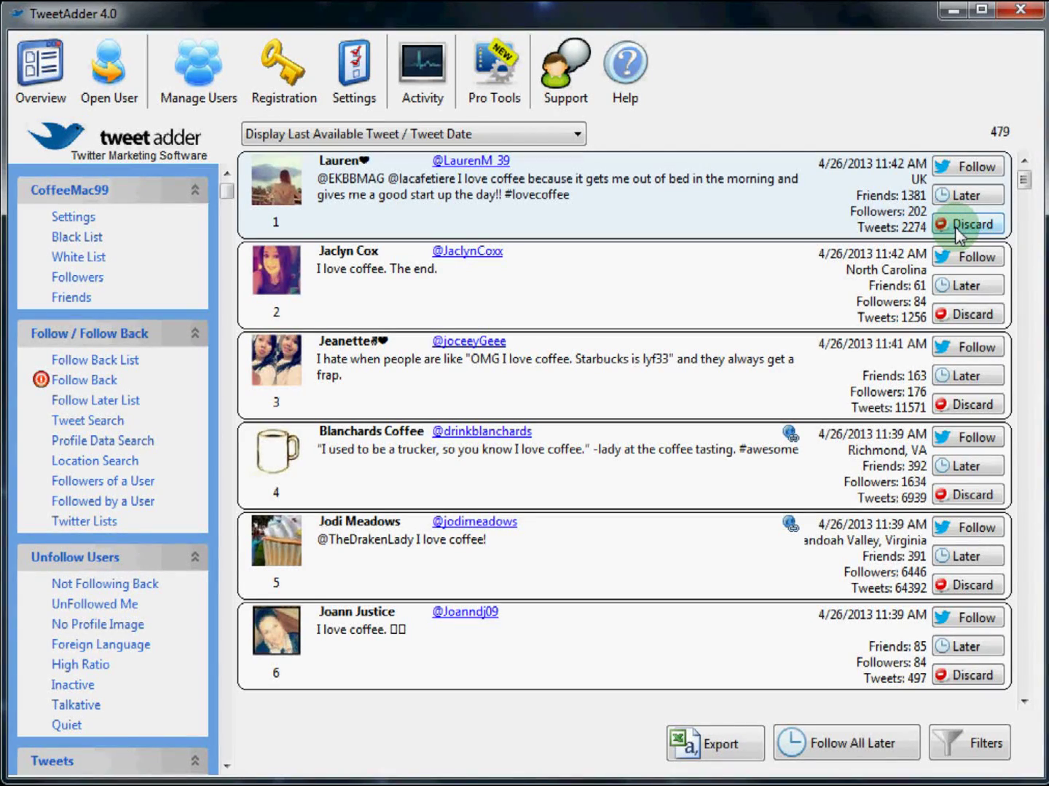
- Follow the authors of the top four 'I love coffee' search results
{"action": "left_click", "coordinate": [967, 168]}
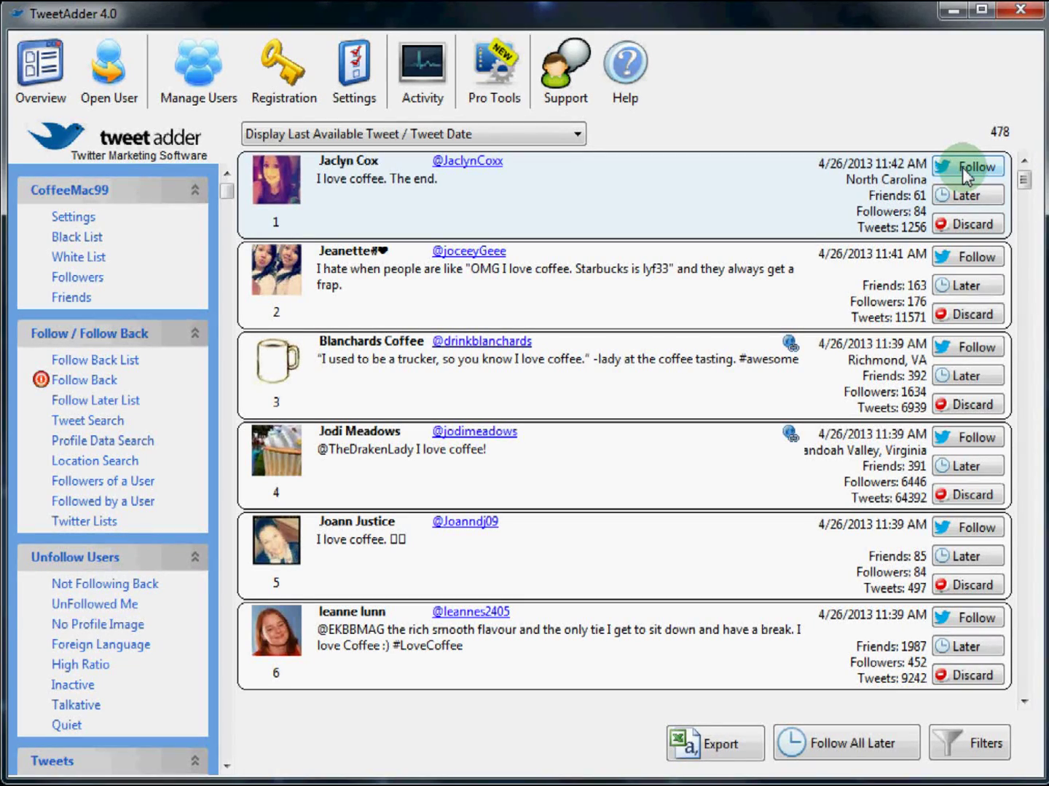
{"action": "left_click", "coordinate": [967, 167]}
{"action": "left_click", "coordinate": [967, 167]}
{"action": "left_click", "coordinate": [967, 168]}
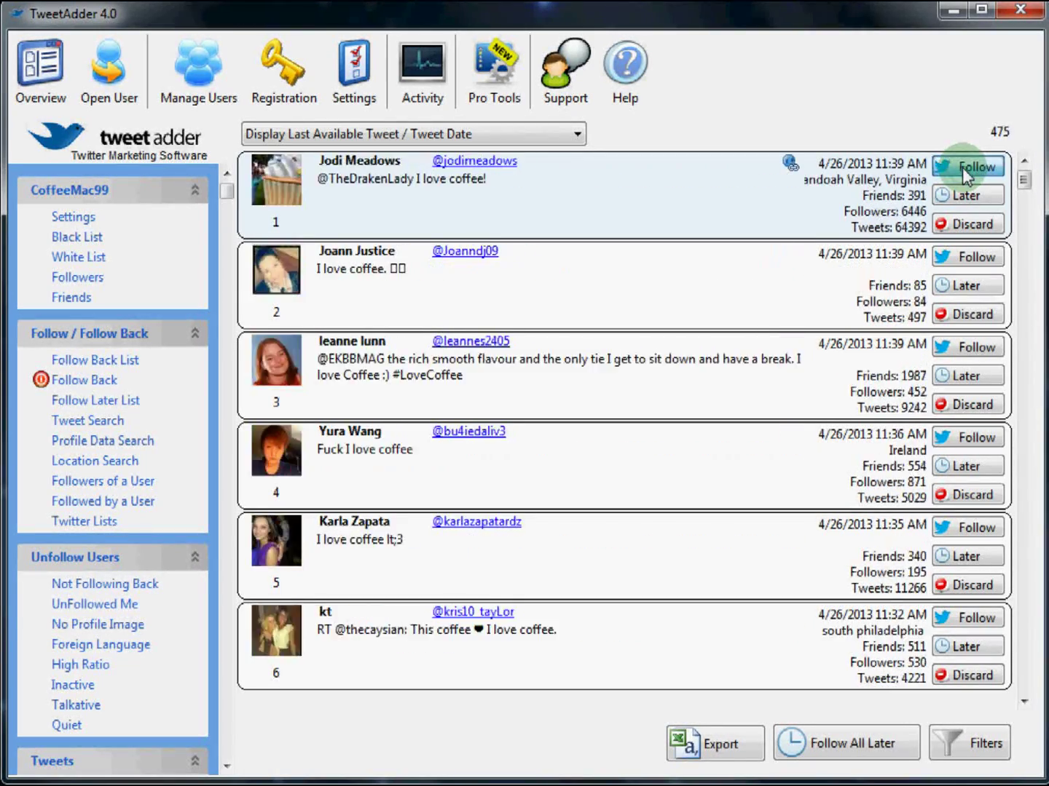
{"action": "left_click", "coordinate": [967, 167]}
{"action": "left_click", "coordinate": [966, 167]}
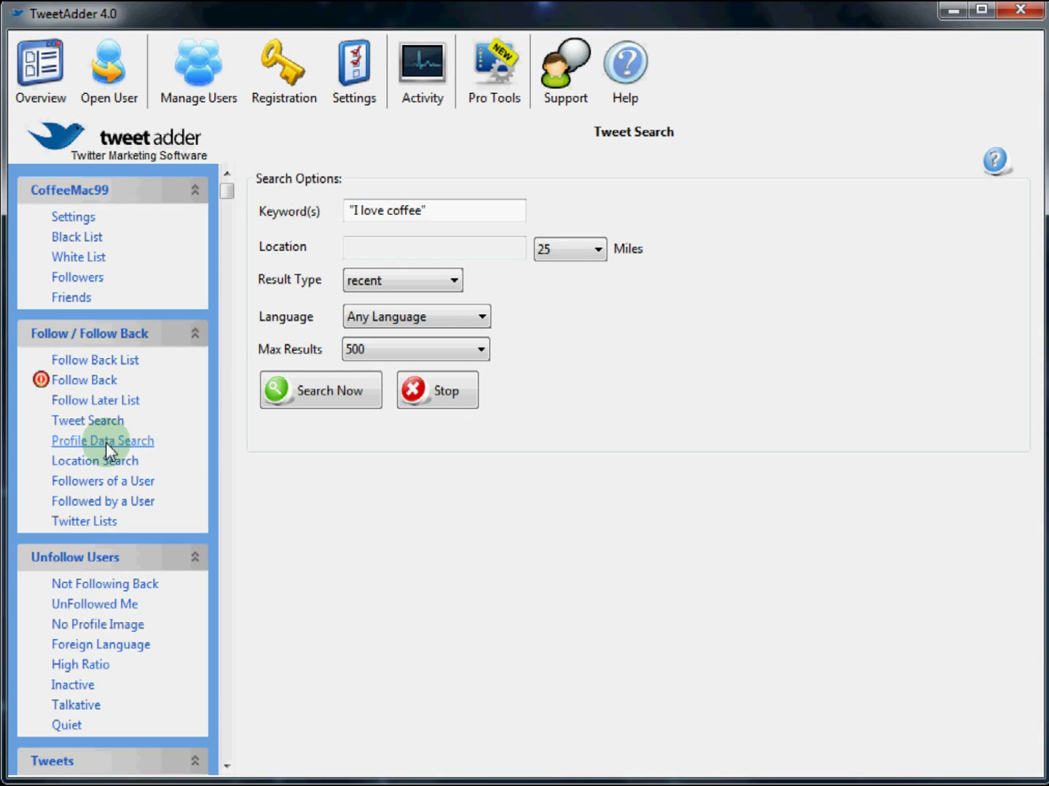
{"action": "left_click", "coordinate": [102, 441]}
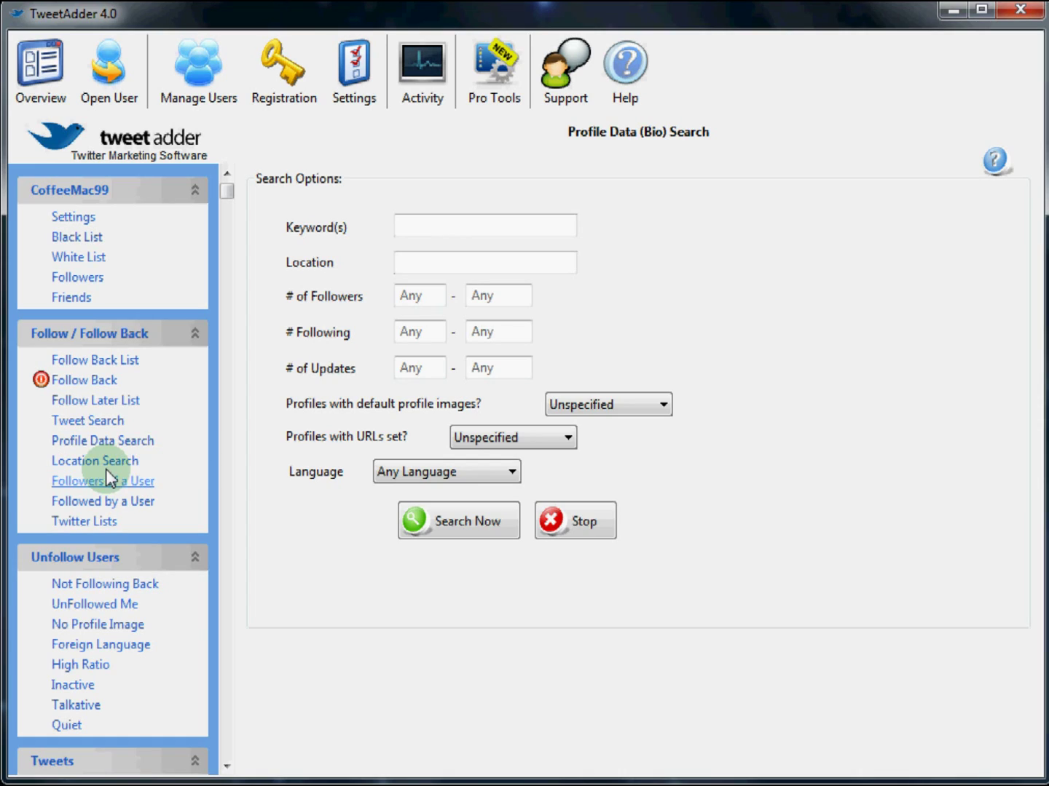
- Browse the Location, Followers, Following and Twitter List searches, ending on Profile Data (Bio) Search
{"action": "left_click", "coordinate": [101, 461]}
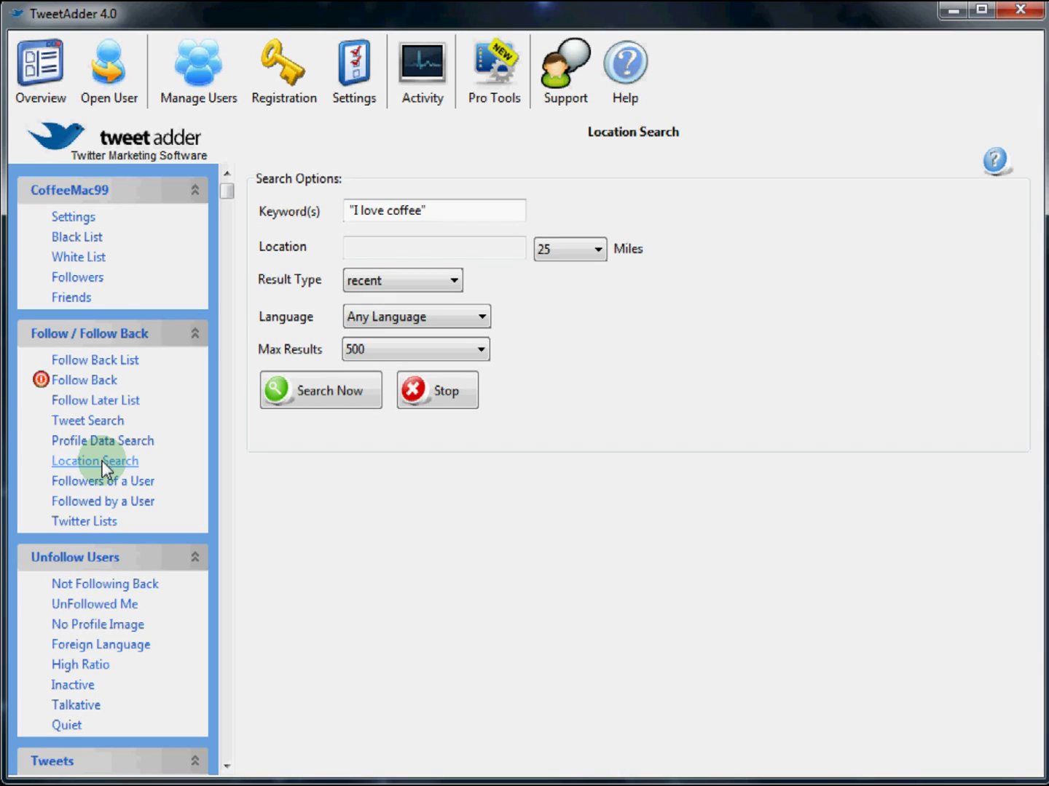
{"action": "left_click", "coordinate": [115, 482]}
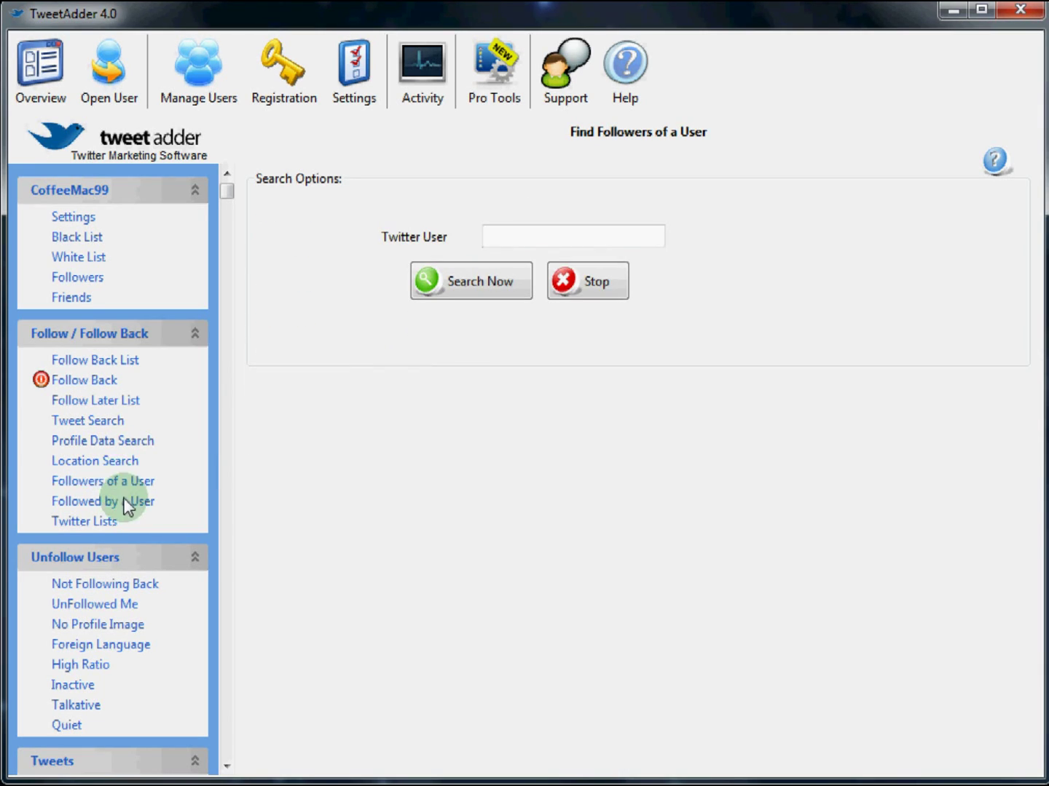
{"action": "left_click", "coordinate": [124, 503]}
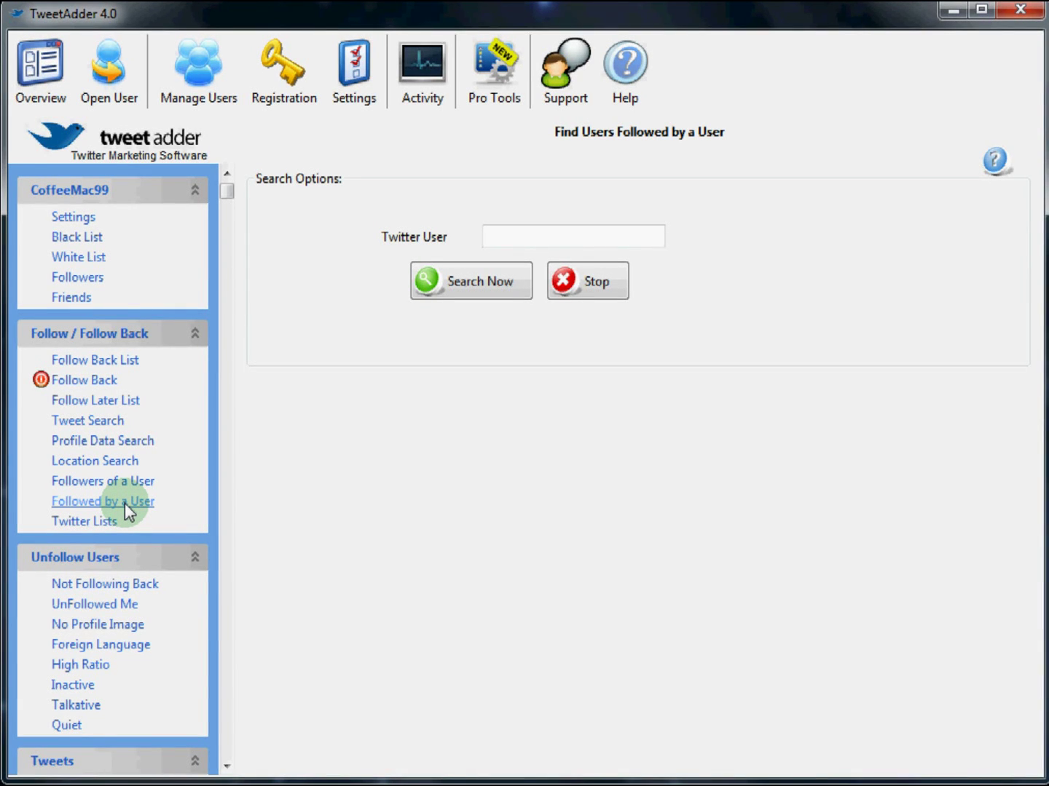
{"action": "left_click", "coordinate": [88, 522]}
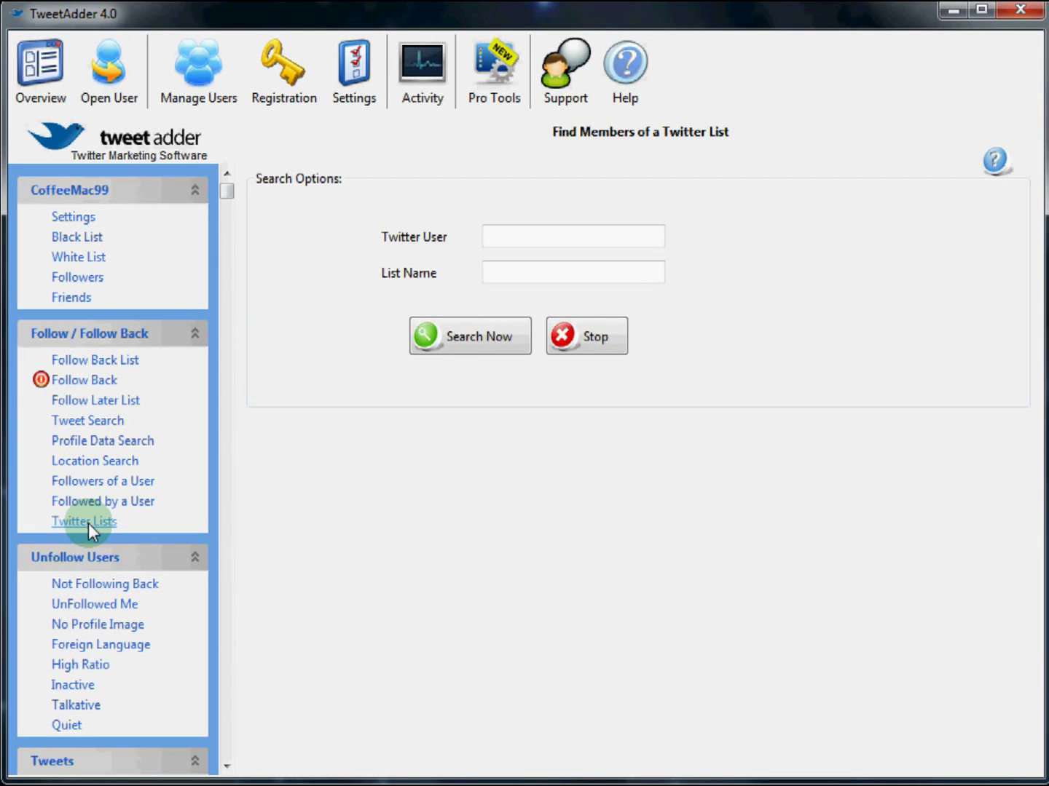
{"action": "left_click", "coordinate": [114, 446]}
- Search bios for 'coffee lover' with 200+ followers, 200+ updates and no default profile images
{"action": "left_click", "coordinate": [442, 230]}
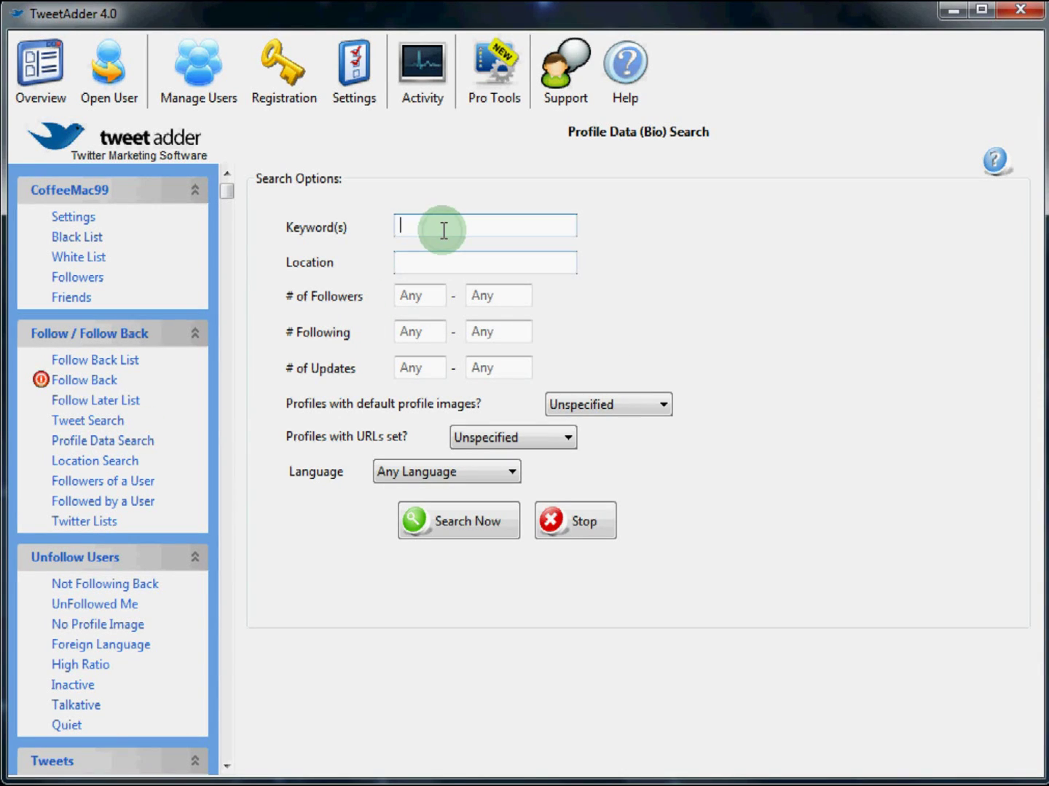
{"action": "type", "text": "\"coffee lover\""}
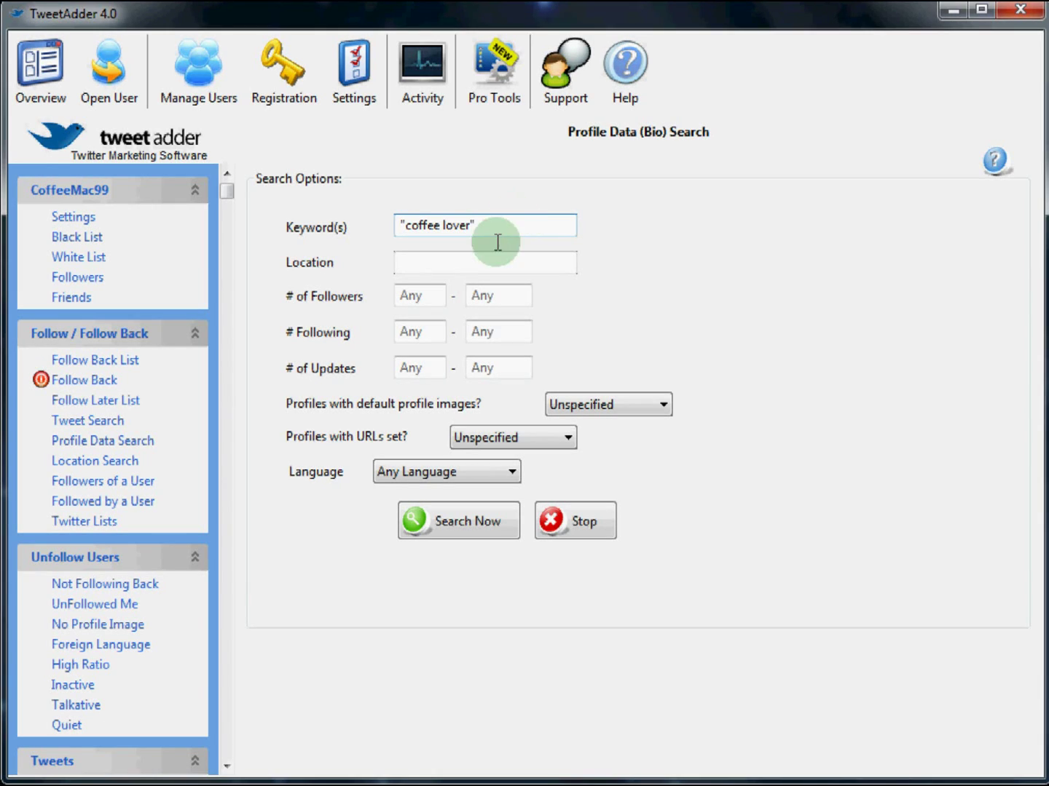
{"action": "left_click", "coordinate": [430, 294]}
{"action": "type", "text": "200"}
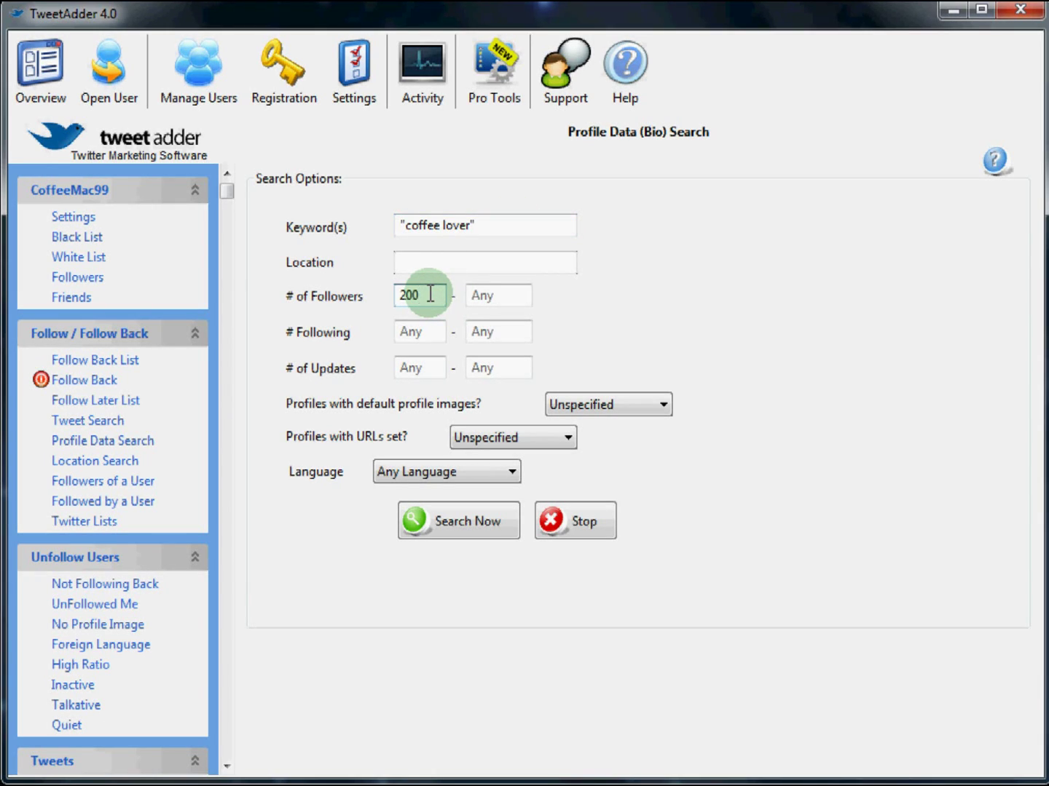
{"action": "left_click", "coordinate": [423, 369]}
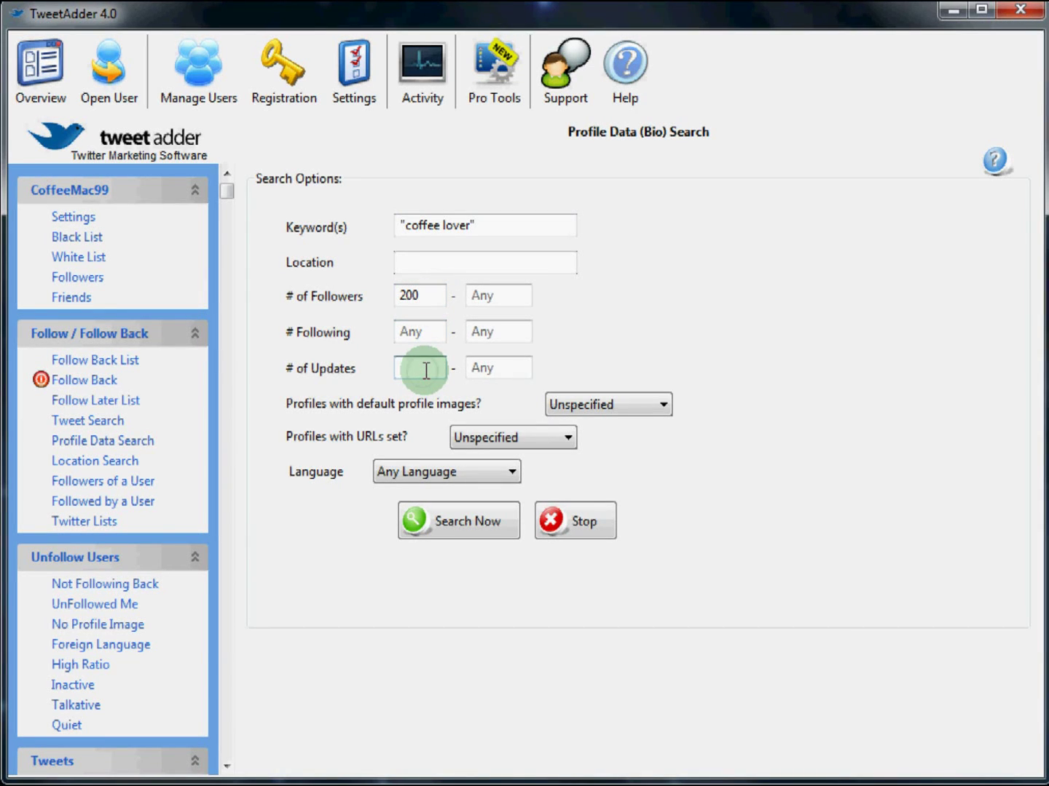
{"action": "type", "text": "200"}
{"action": "left_click", "coordinate": [604, 406]}
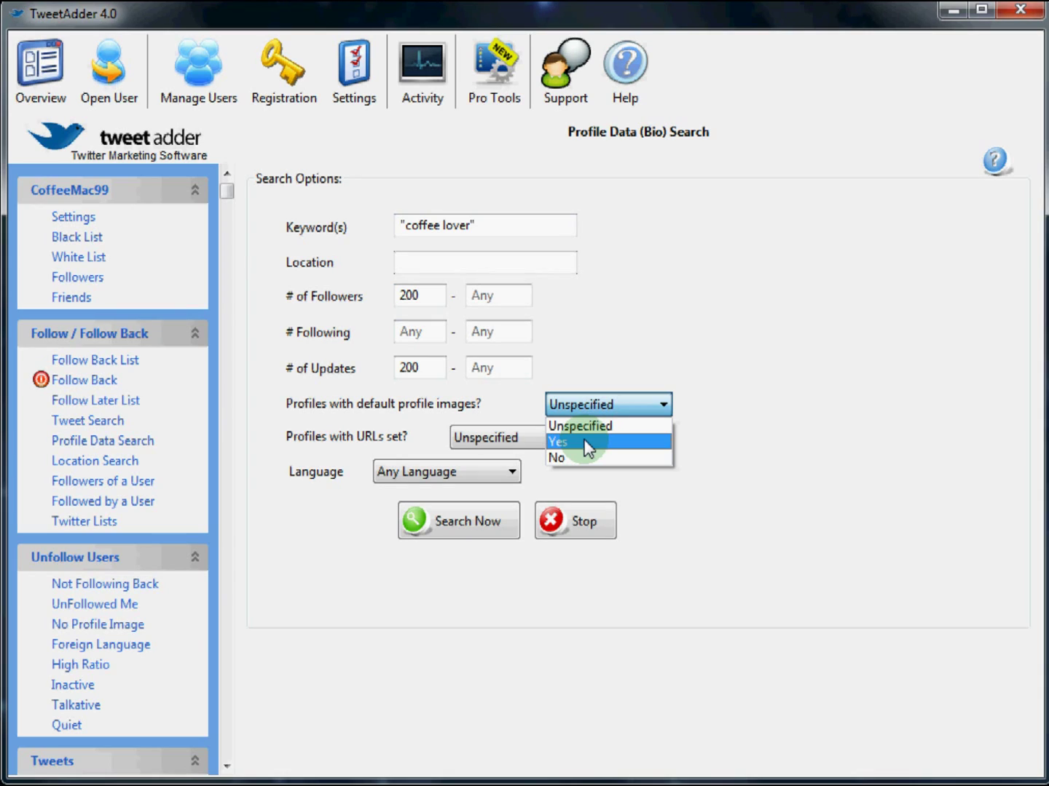
{"action": "left_click", "coordinate": [595, 455]}
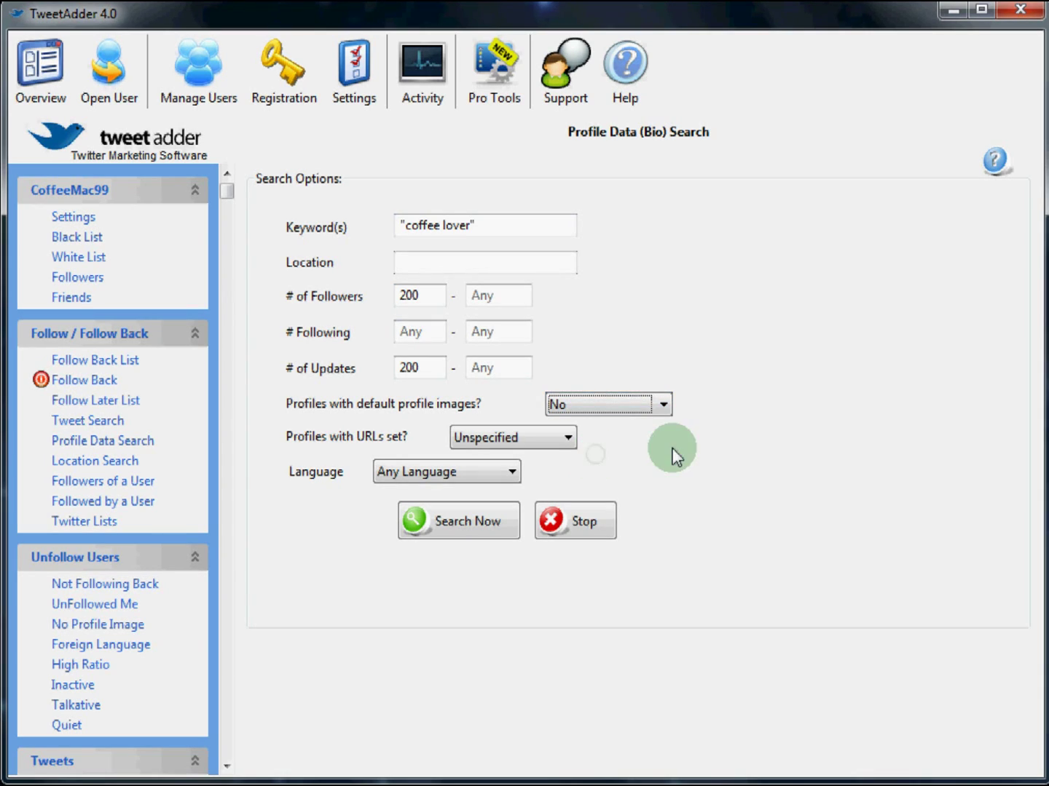
{"action": "left_click", "coordinate": [417, 525]}
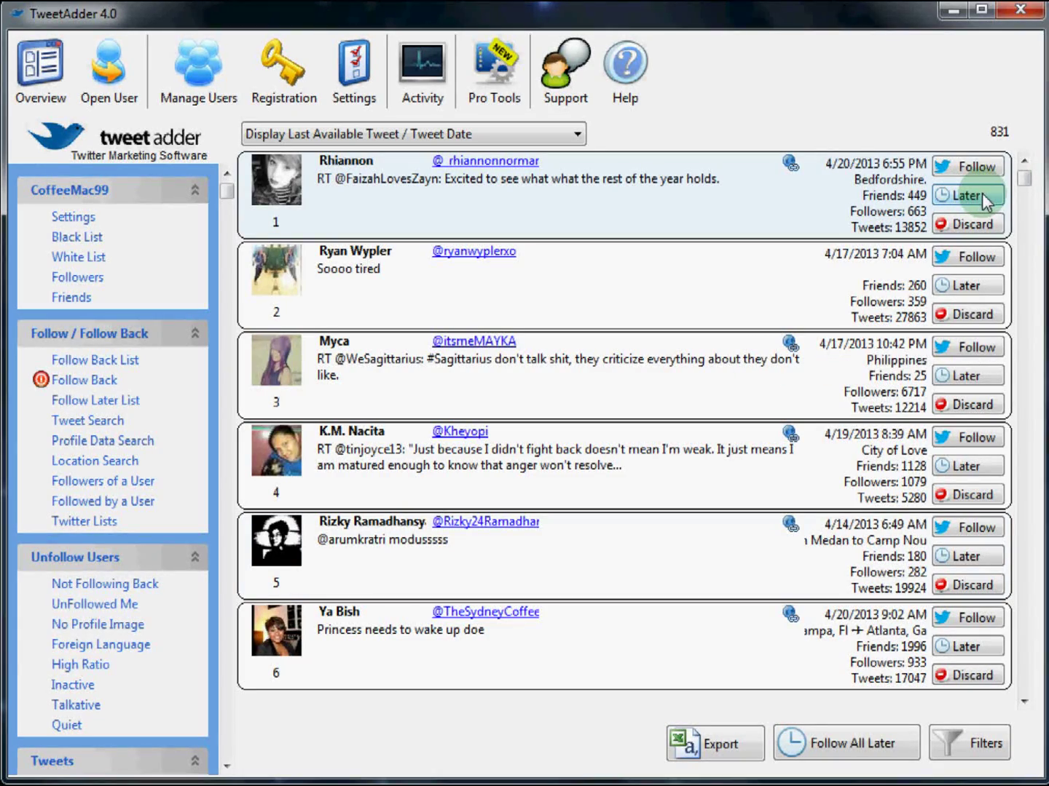
- Queue the top five bio-search results to follow later
{"action": "left_click", "coordinate": [981, 194]}
{"action": "left_click", "coordinate": [982, 194]}
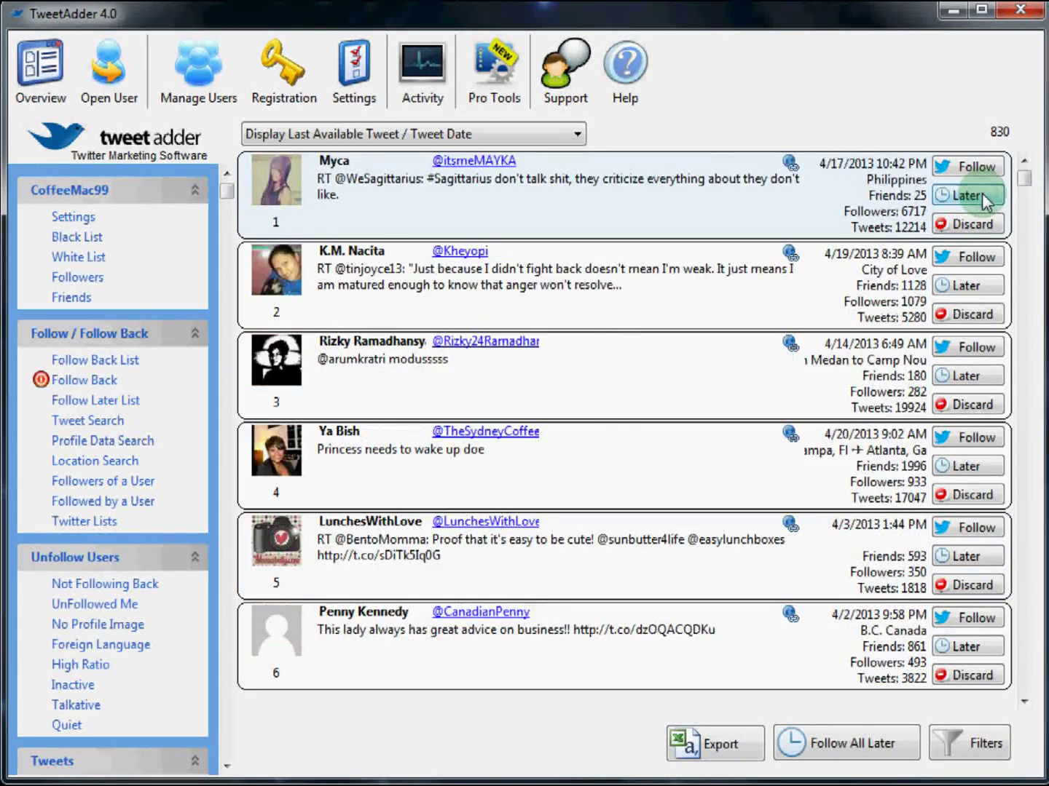
{"action": "left_click", "coordinate": [981, 193]}
{"action": "left_click", "coordinate": [980, 194]}
{"action": "left_click", "coordinate": [982, 193]}
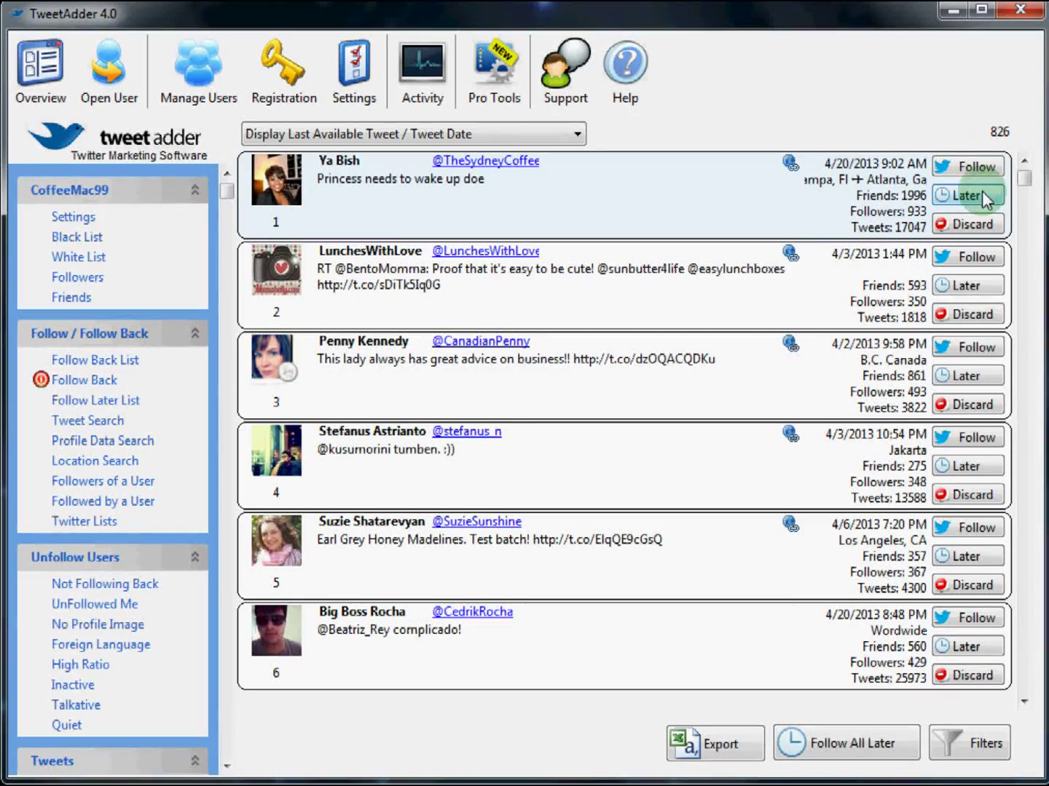
- Follow the next five top bio-search results
{"action": "left_click", "coordinate": [968, 167]}
{"action": "left_click", "coordinate": [967, 167]}
{"action": "left_click", "coordinate": [967, 167]}
{"action": "left_click", "coordinate": [967, 167]}
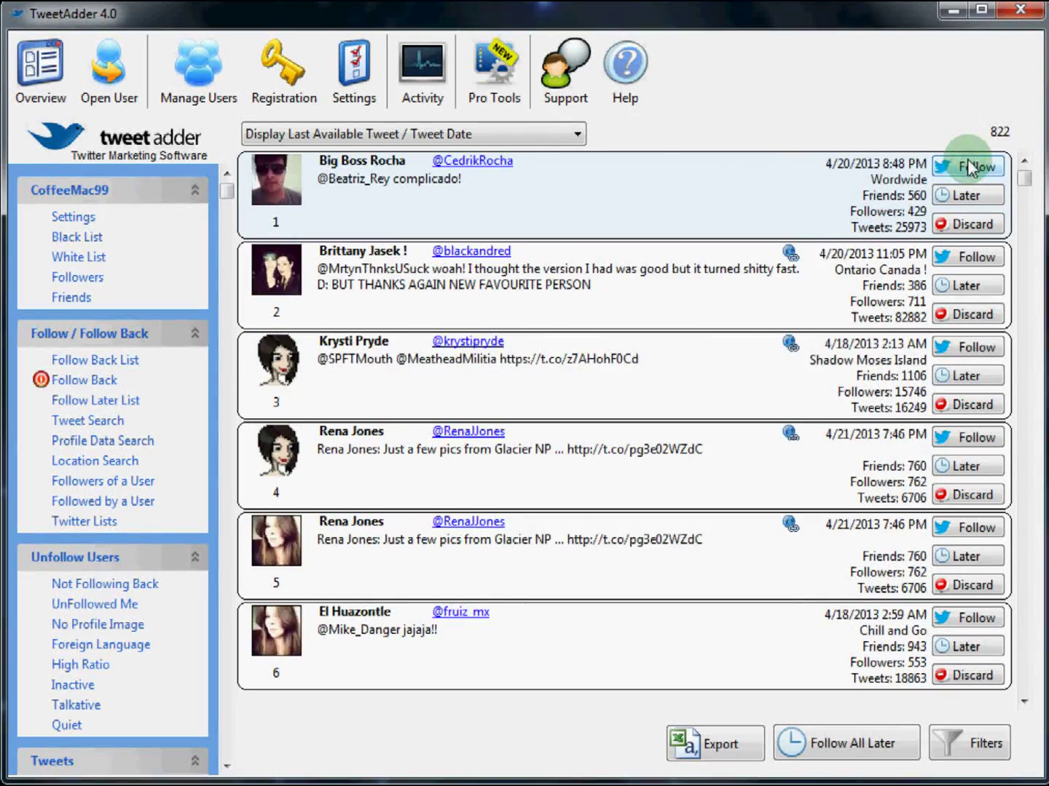
{"action": "left_click", "coordinate": [967, 167]}
{"action": "left_click", "coordinate": [967, 167]}
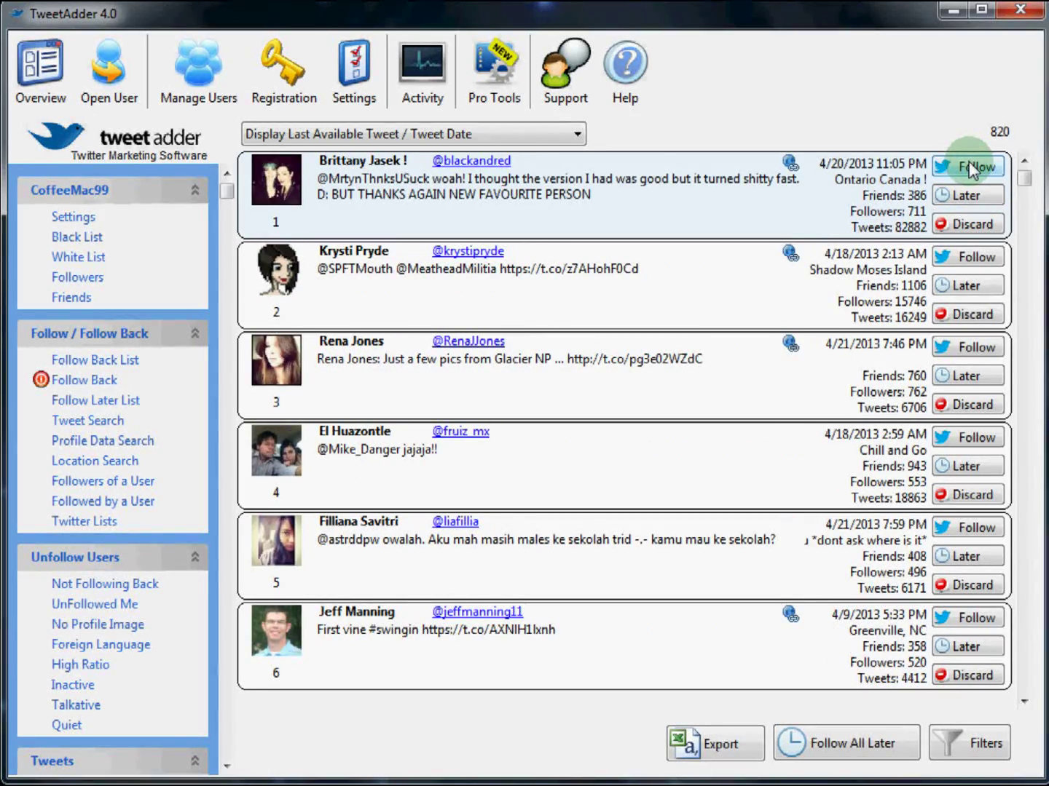
- Discard the next four bio-search results from the list
{"action": "left_click", "coordinate": [976, 226]}
{"action": "left_click", "coordinate": [975, 226]}
{"action": "left_click", "coordinate": [976, 227]}
{"action": "left_click", "coordinate": [975, 226]}
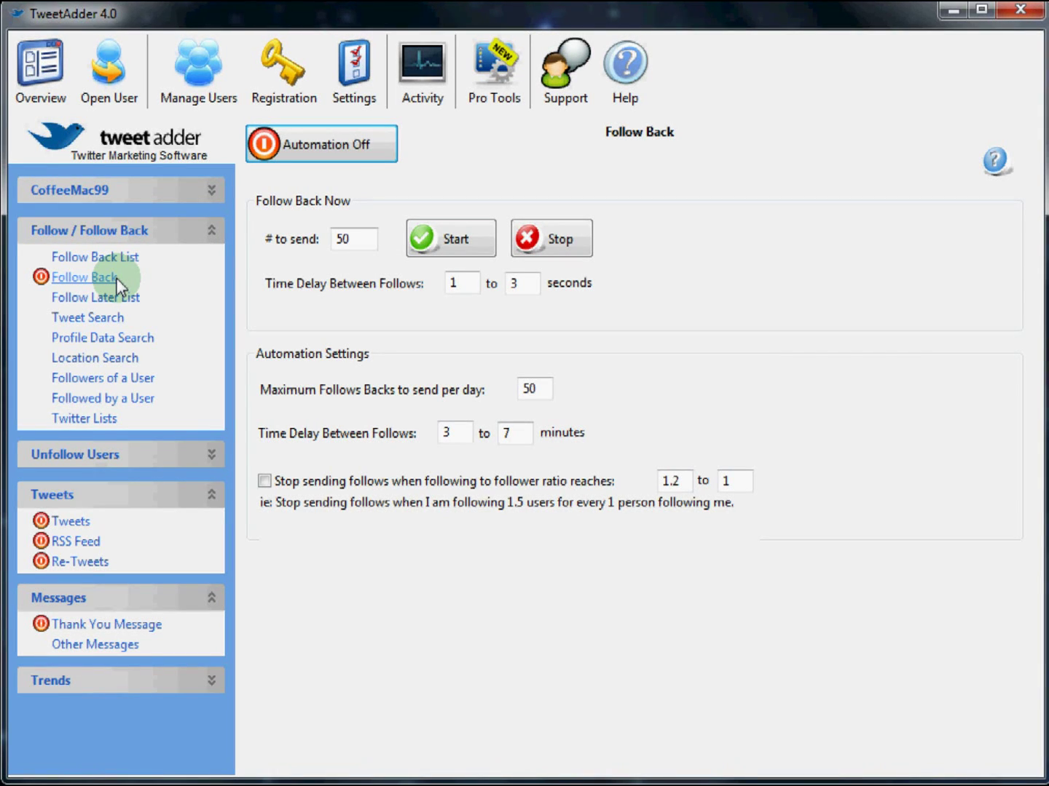
- Switch Follow Back automation on and confirm the 50-per-day cap with 3–7 minute delays
{"action": "left_click", "coordinate": [348, 152]}
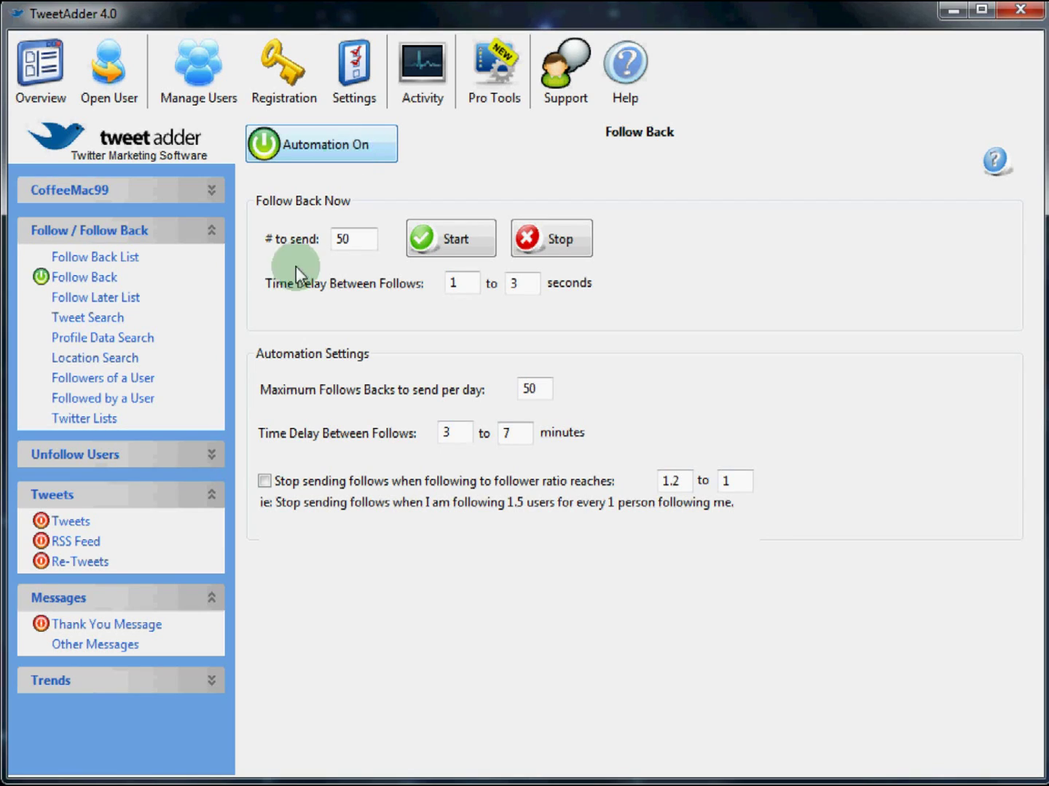
{"action": "left_click", "coordinate": [529, 388]}
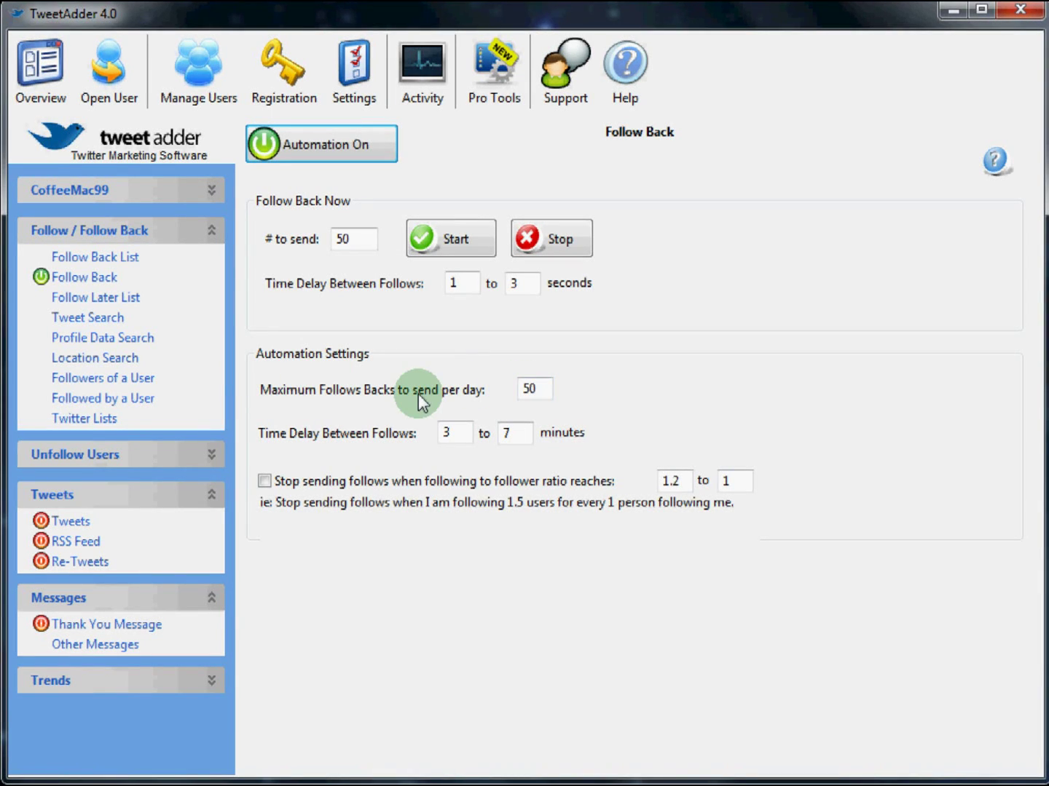
{"action": "left_click", "coordinate": [464, 436]}
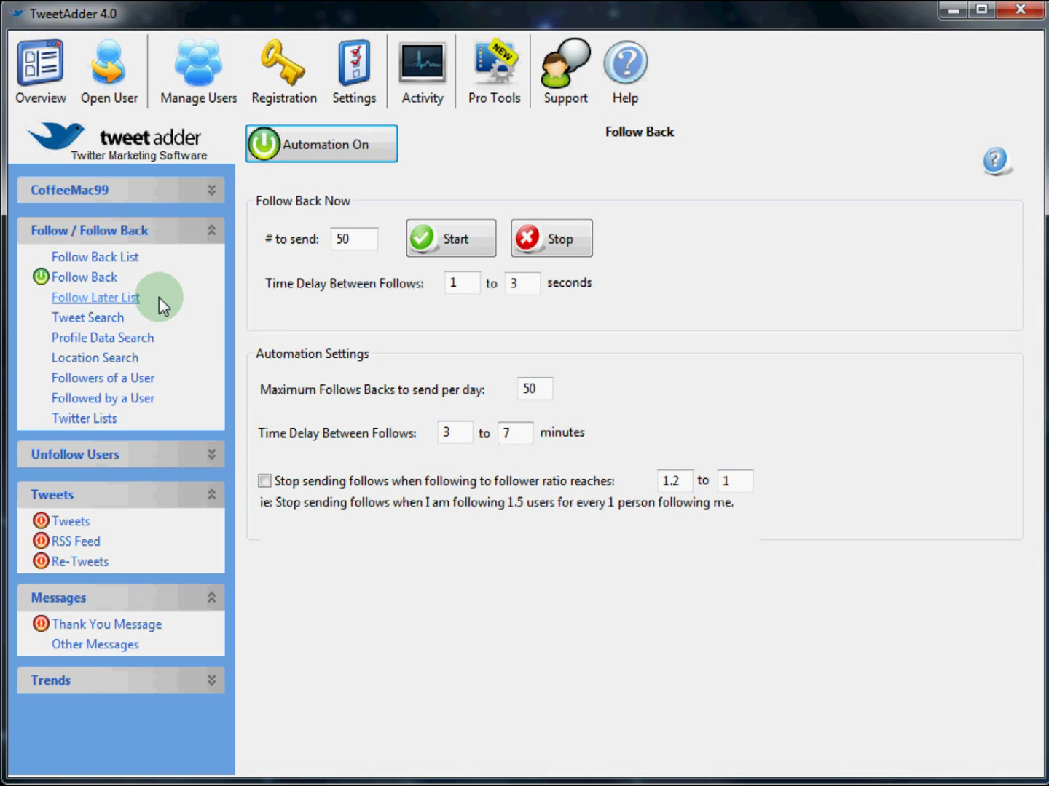
- Review the Follow Later list, then the Follow Back list
{"action": "left_click", "coordinate": [101, 298]}
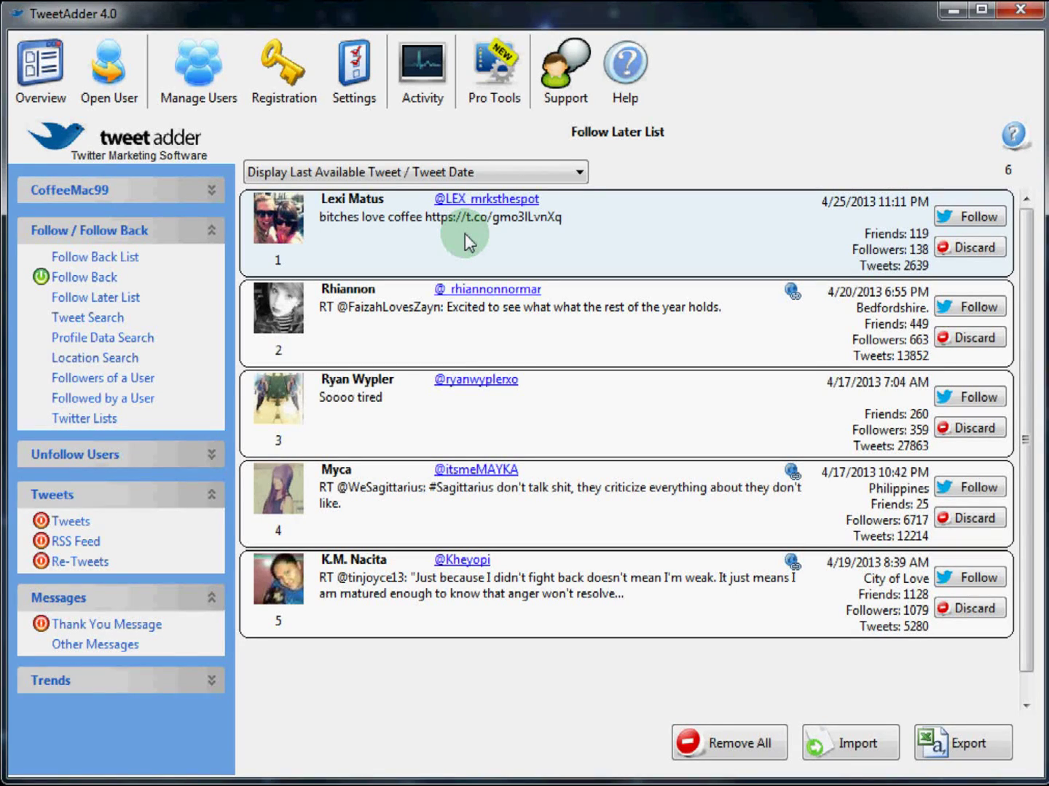
{"action": "left_click", "coordinate": [110, 258]}
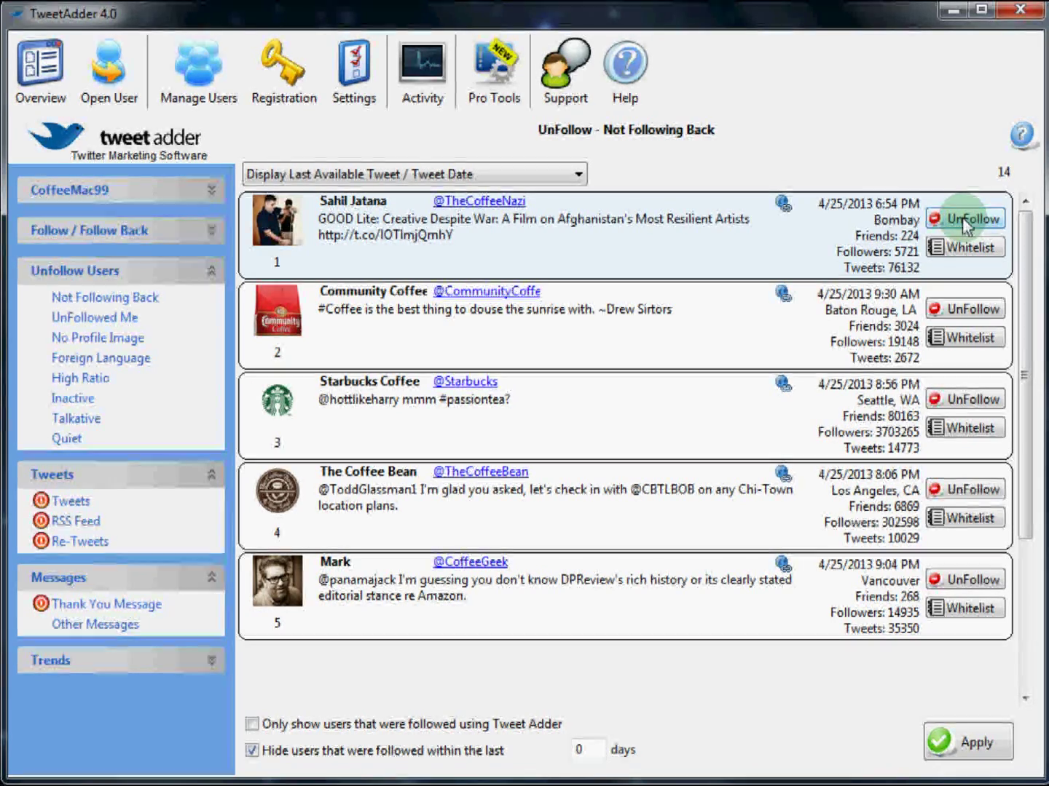
- Unfollow the top non-follower, whitelist Community Coffee, and reload the Not Following Back list
{"action": "left_click", "coordinate": [973, 221]}
{"action": "left_click", "coordinate": [959, 252]}
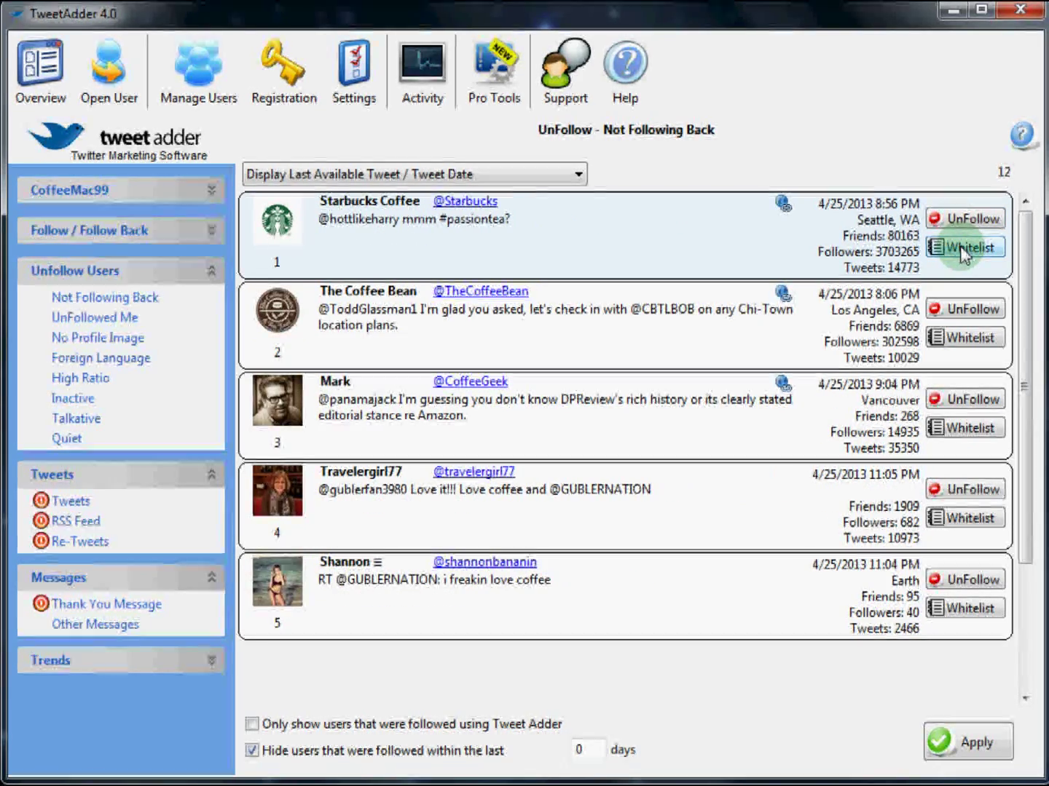
{"action": "left_click", "coordinate": [155, 300]}
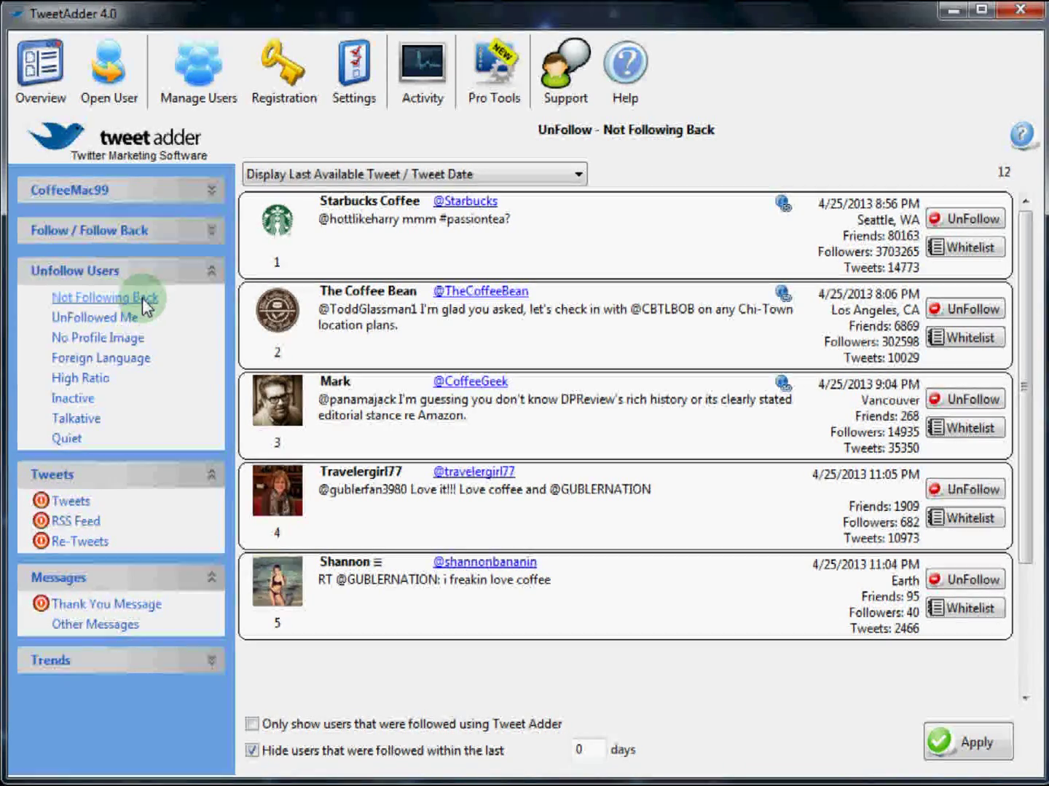
- Browse the unfollow categories from Unfollowed Me through Talkative and Quiet, then show Tweets
{"action": "left_click", "coordinate": [101, 319]}
{"action": "left_click", "coordinate": [104, 339]}
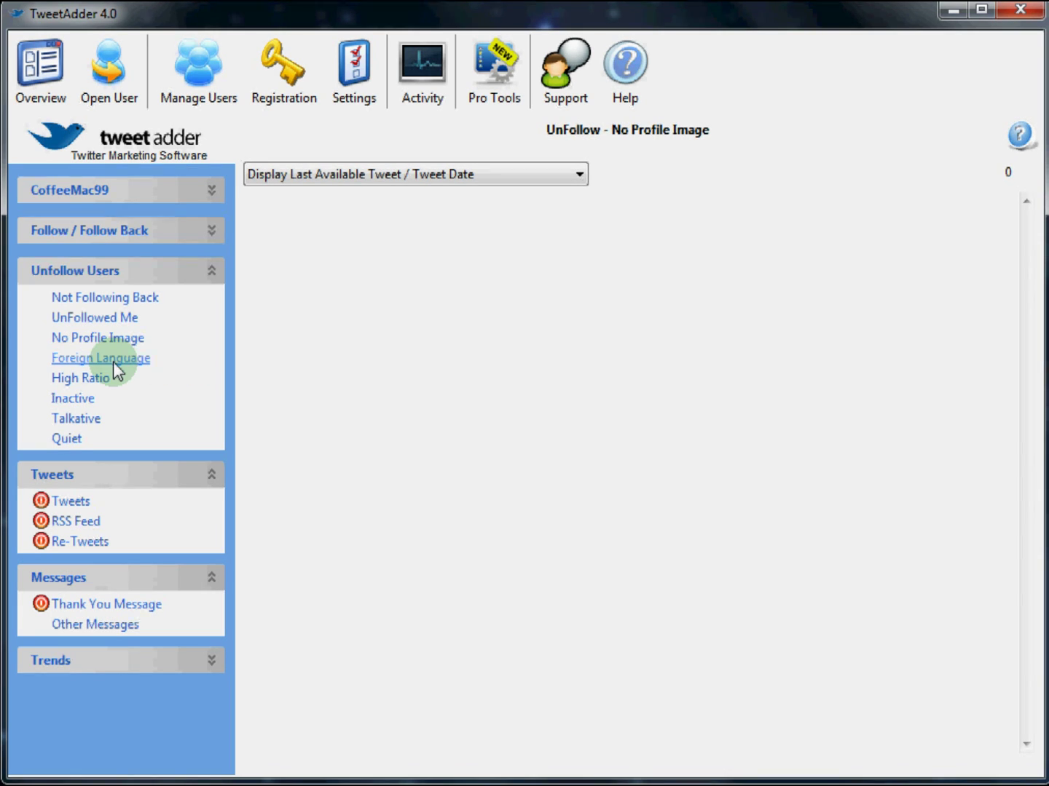
{"action": "left_click", "coordinate": [110, 357]}
{"action": "left_click", "coordinate": [75, 381]}
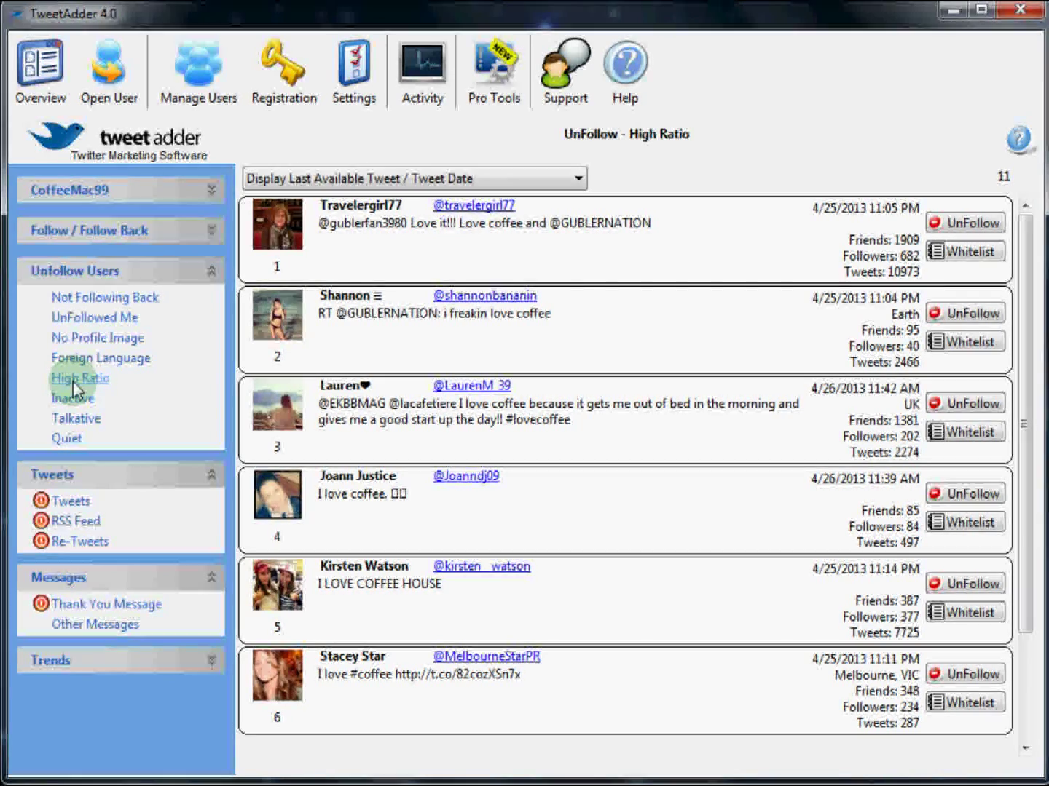
{"action": "left_click", "coordinate": [82, 400]}
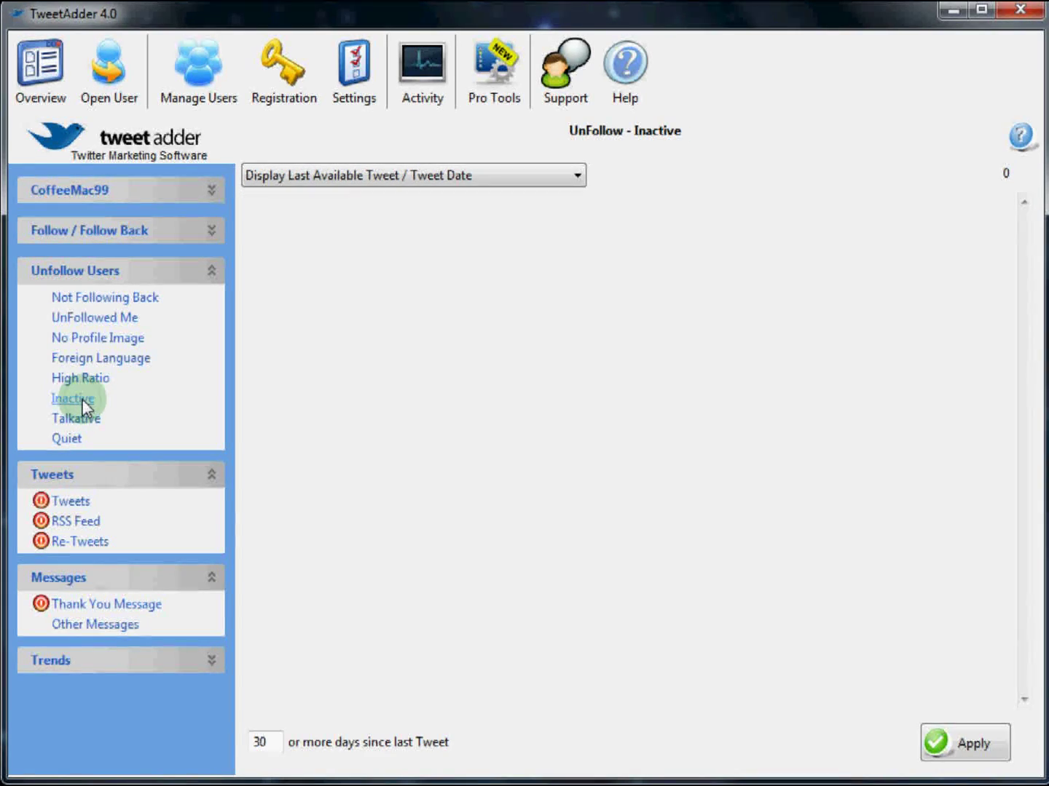
{"action": "left_click", "coordinate": [99, 423]}
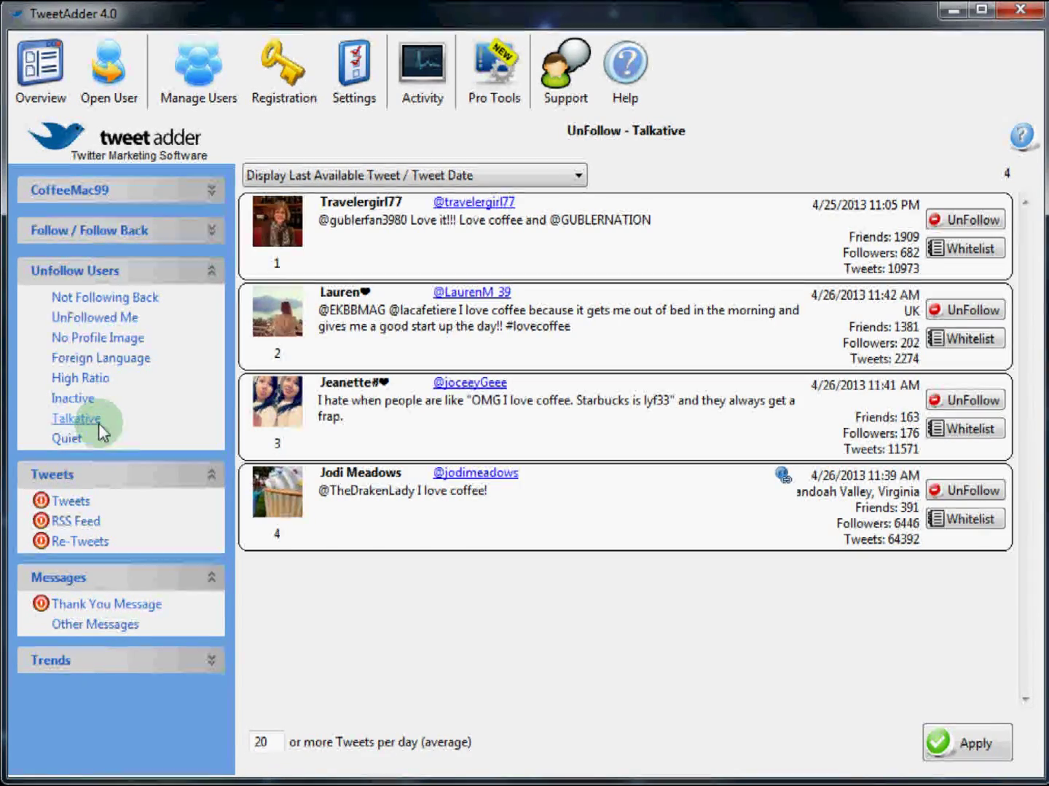
{"action": "left_click", "coordinate": [58, 439]}
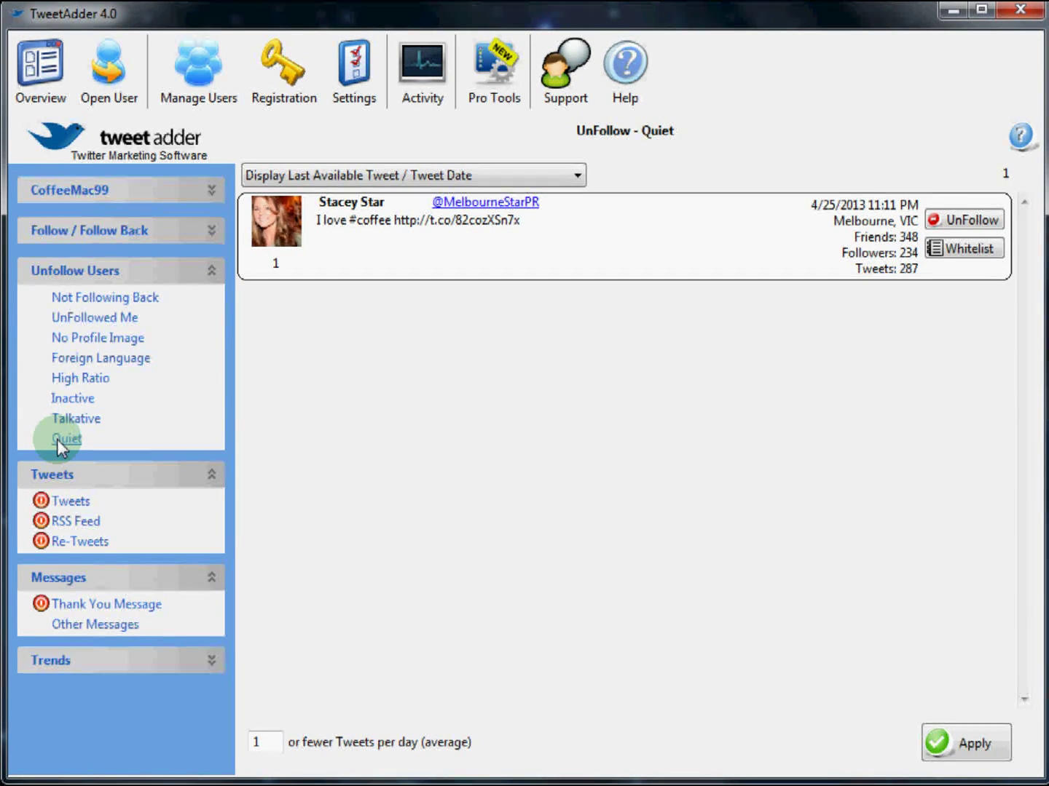
{"action": "left_click", "coordinate": [147, 464]}
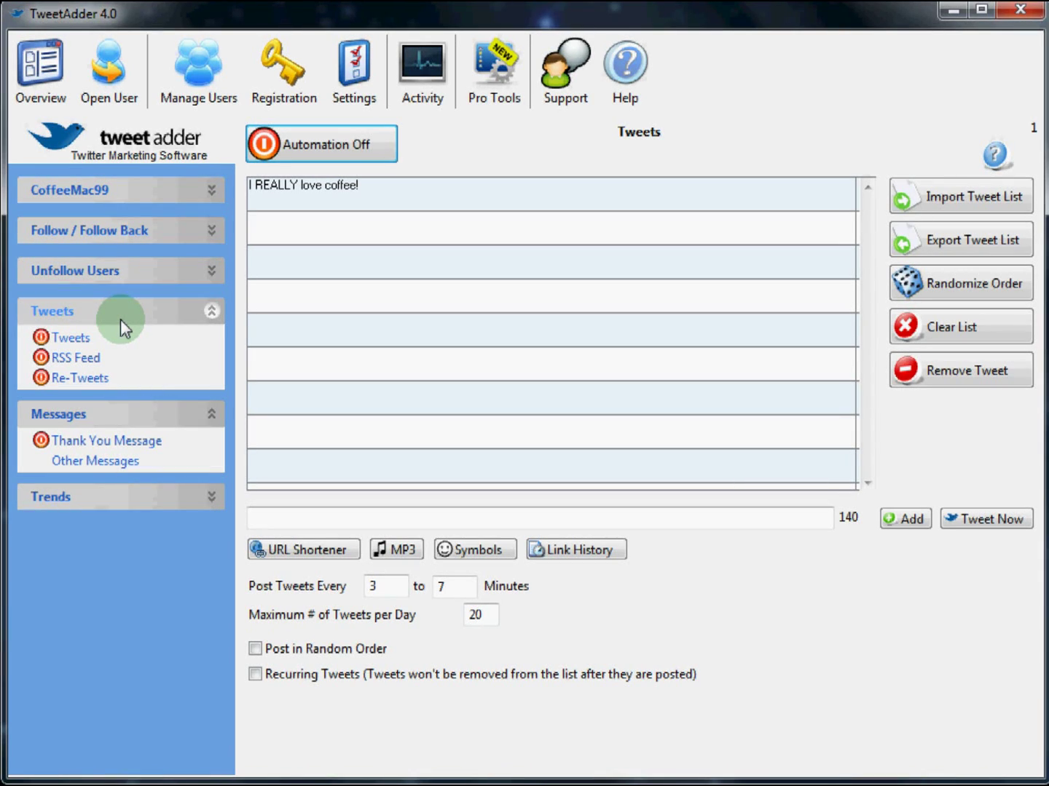
- Look over the RSS Feed and Re-Tweets settings, then return to the Tweets list
{"action": "left_click", "coordinate": [76, 356]}
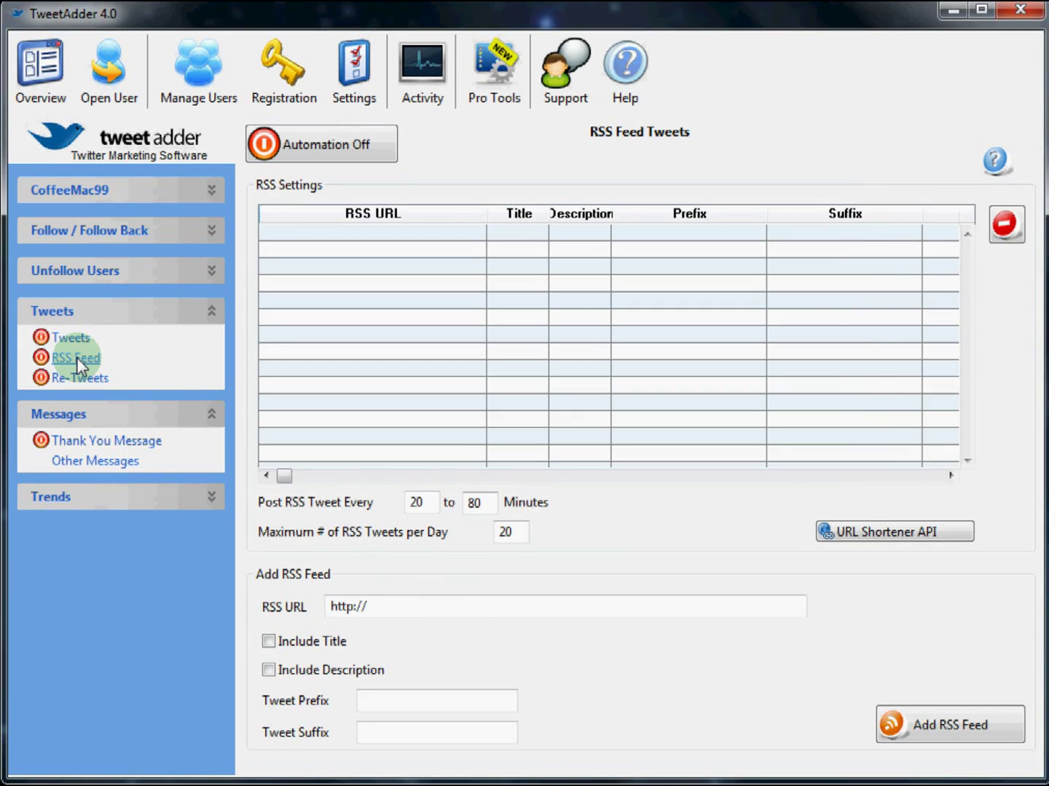
{"action": "left_click", "coordinate": [102, 377]}
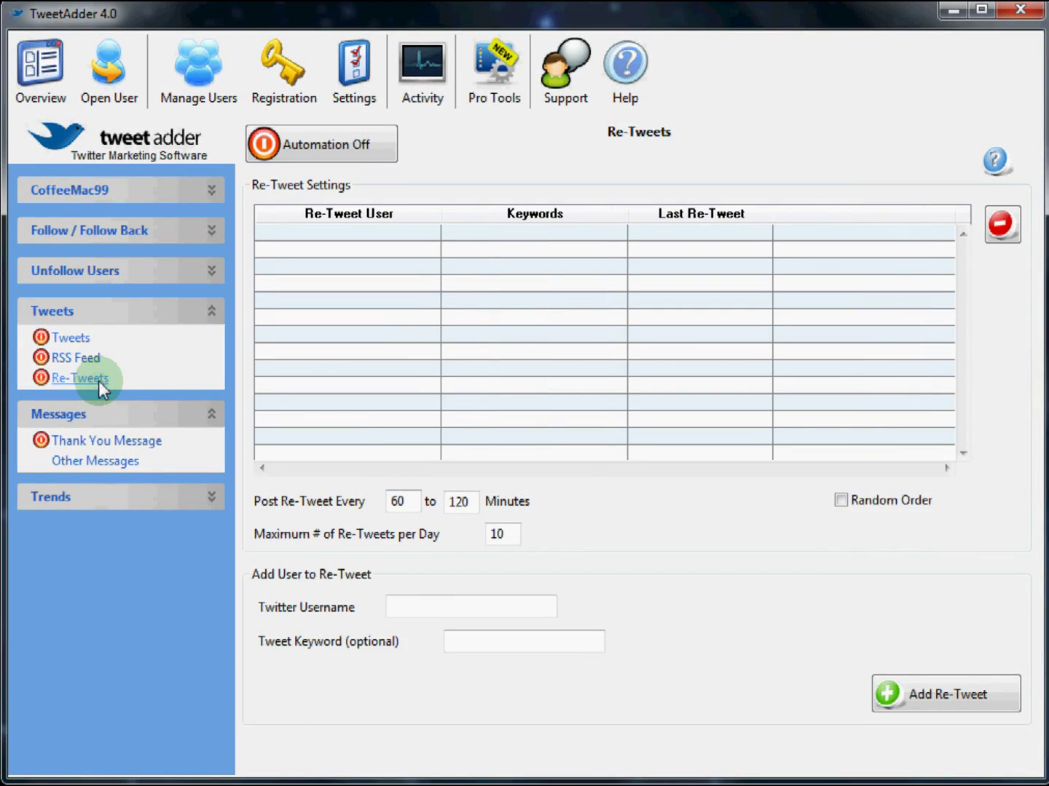
{"action": "left_click", "coordinate": [70, 337]}
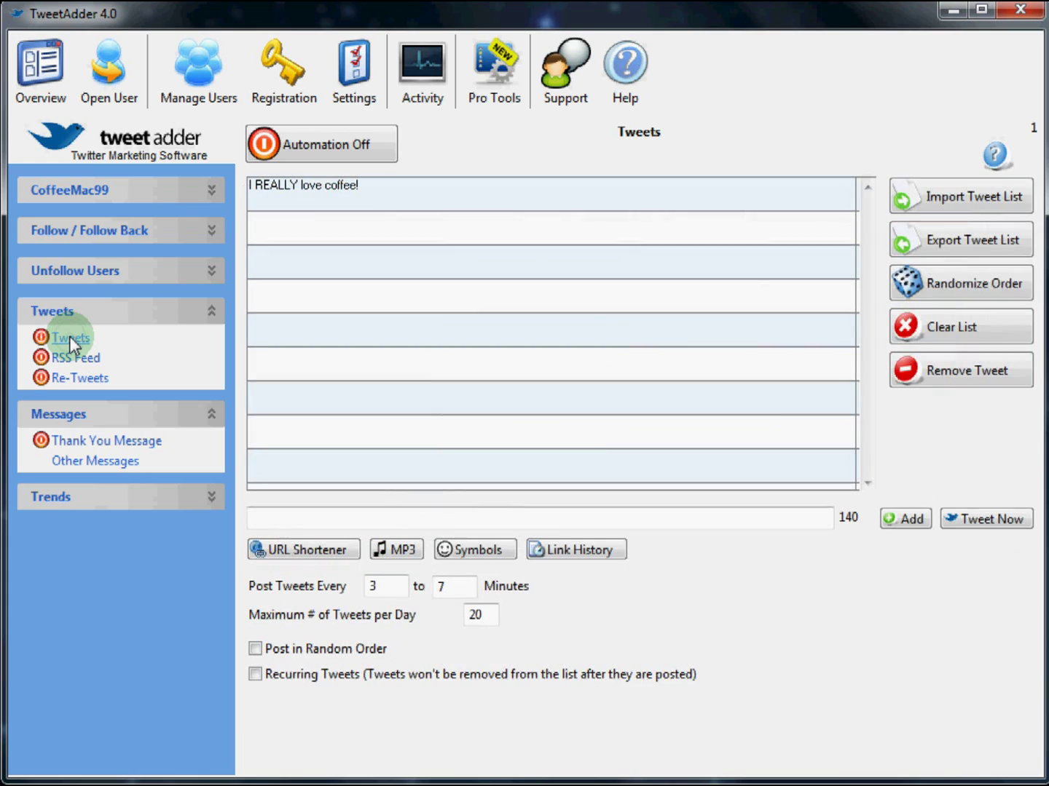
- Turn tweet automation on, click into the new-tweet box, then turn automation off again
{"action": "left_click", "coordinate": [379, 145]}
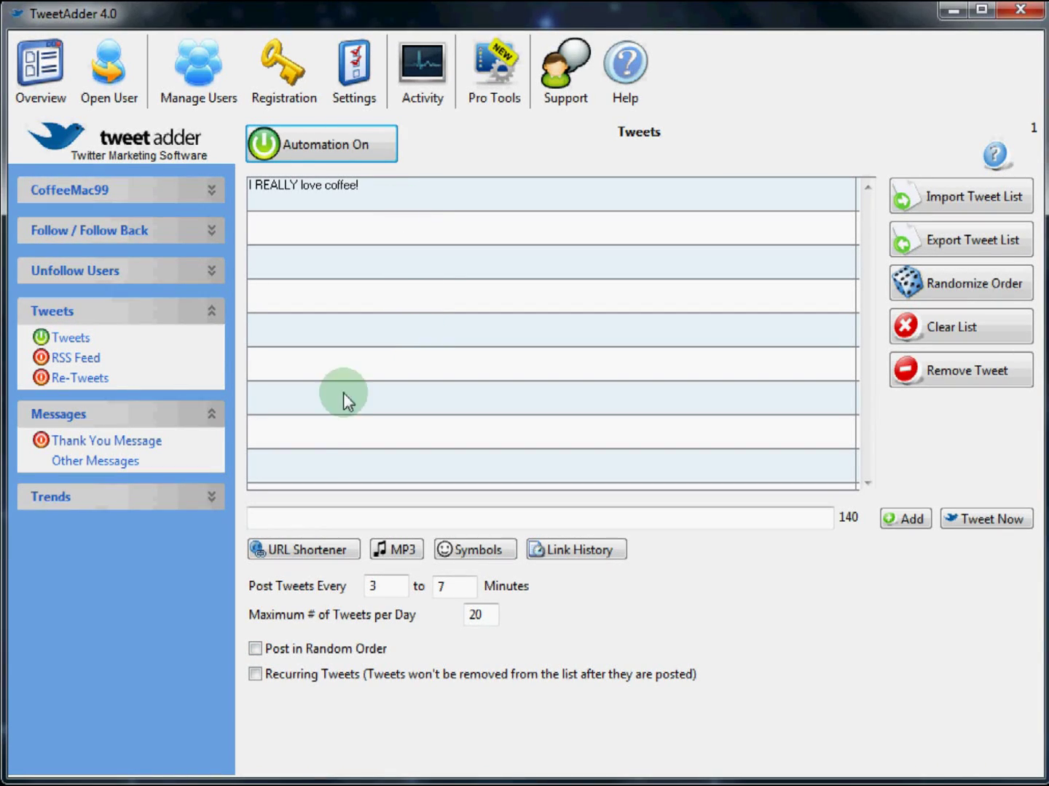
{"action": "left_click", "coordinate": [304, 520]}
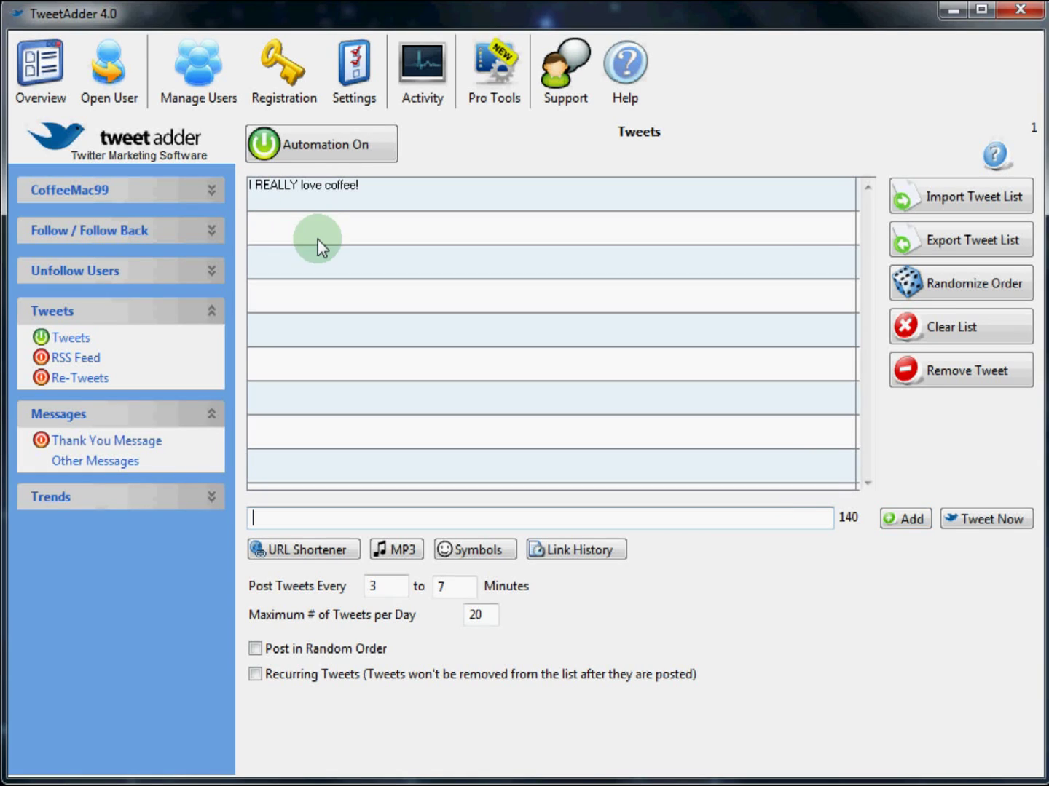
{"action": "left_click", "coordinate": [325, 145]}
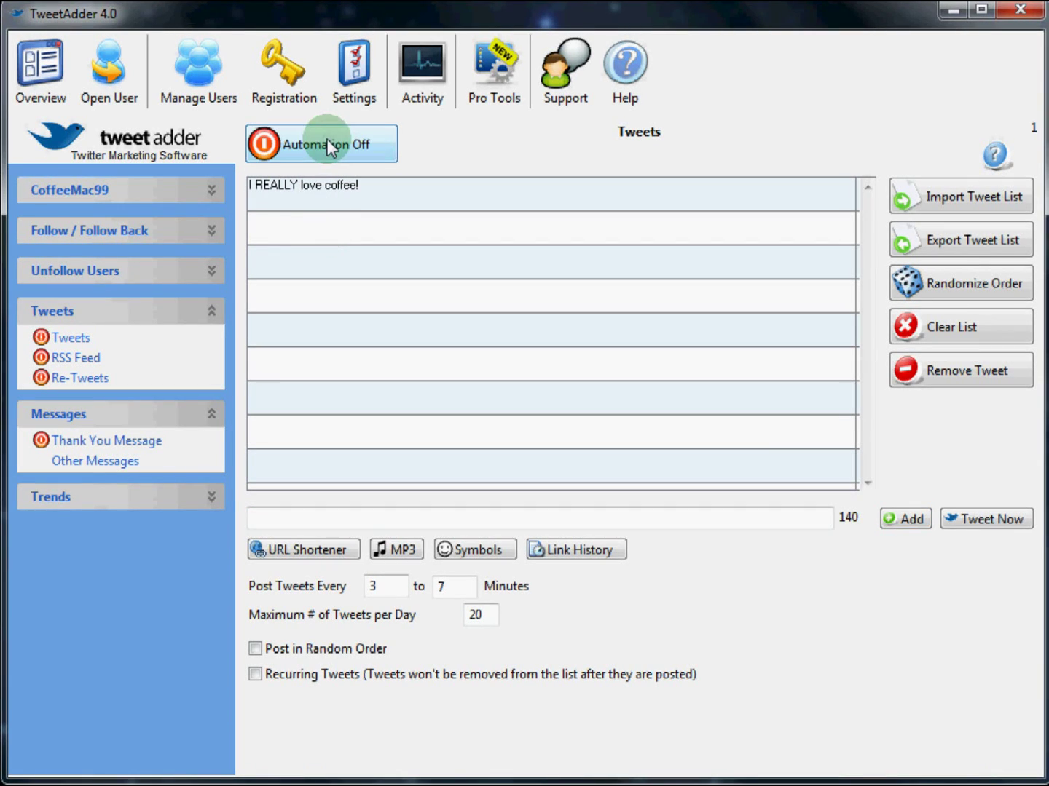
- Briefly enable RSS feed automation, click into the feed URL field, then switch it back off
{"action": "left_click", "coordinate": [73, 358]}
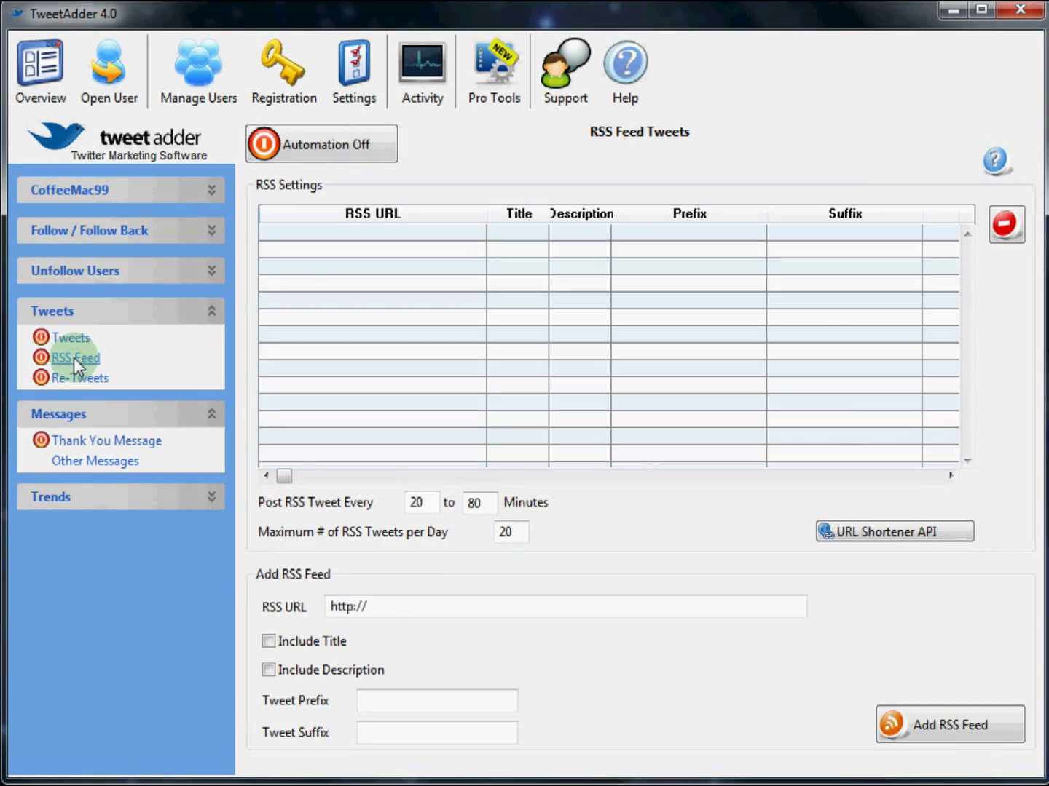
{"action": "left_click", "coordinate": [346, 142]}
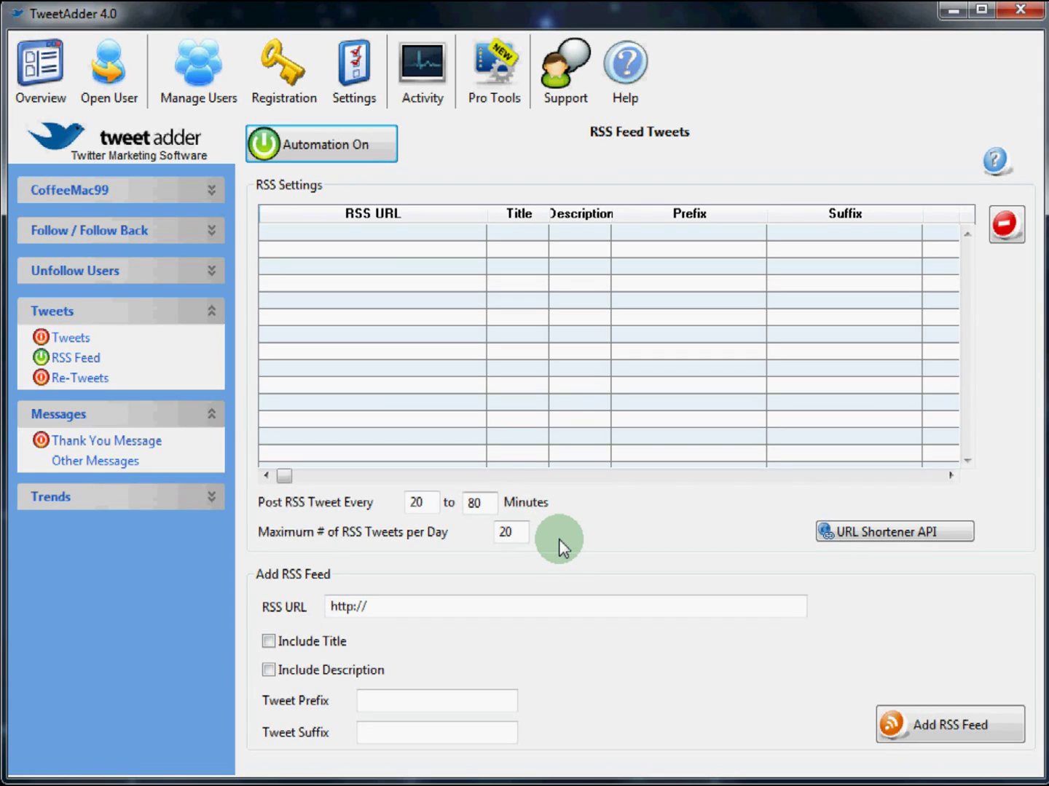
{"action": "left_click", "coordinate": [443, 605]}
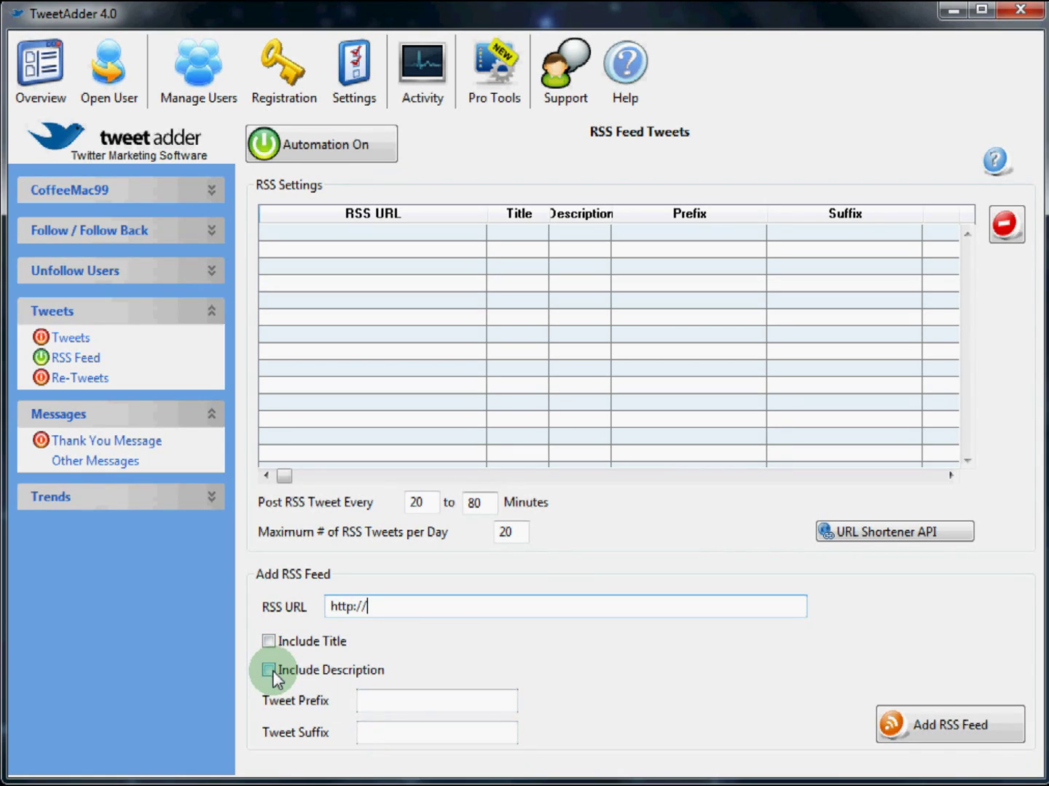
{"action": "left_click", "coordinate": [333, 142]}
{"action": "left_click", "coordinate": [75, 379]}
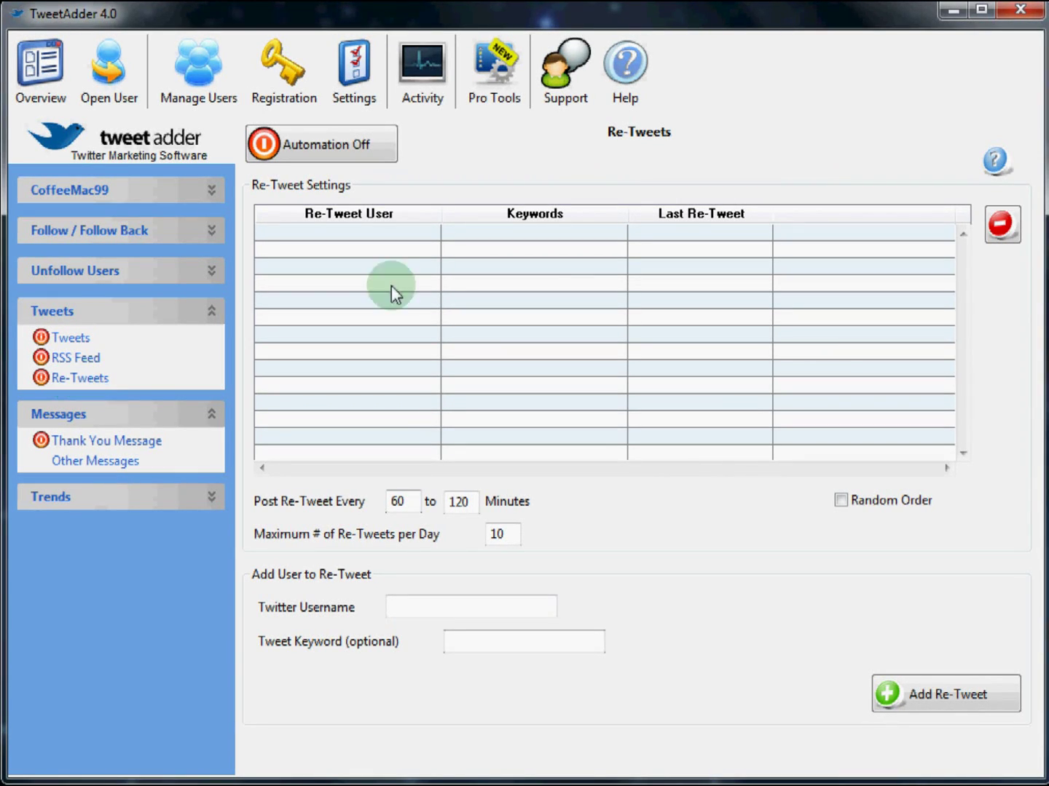
- Turn re-tweet automation on and click through the Username and Keyword fields without adding users
{"action": "left_click", "coordinate": [347, 150]}
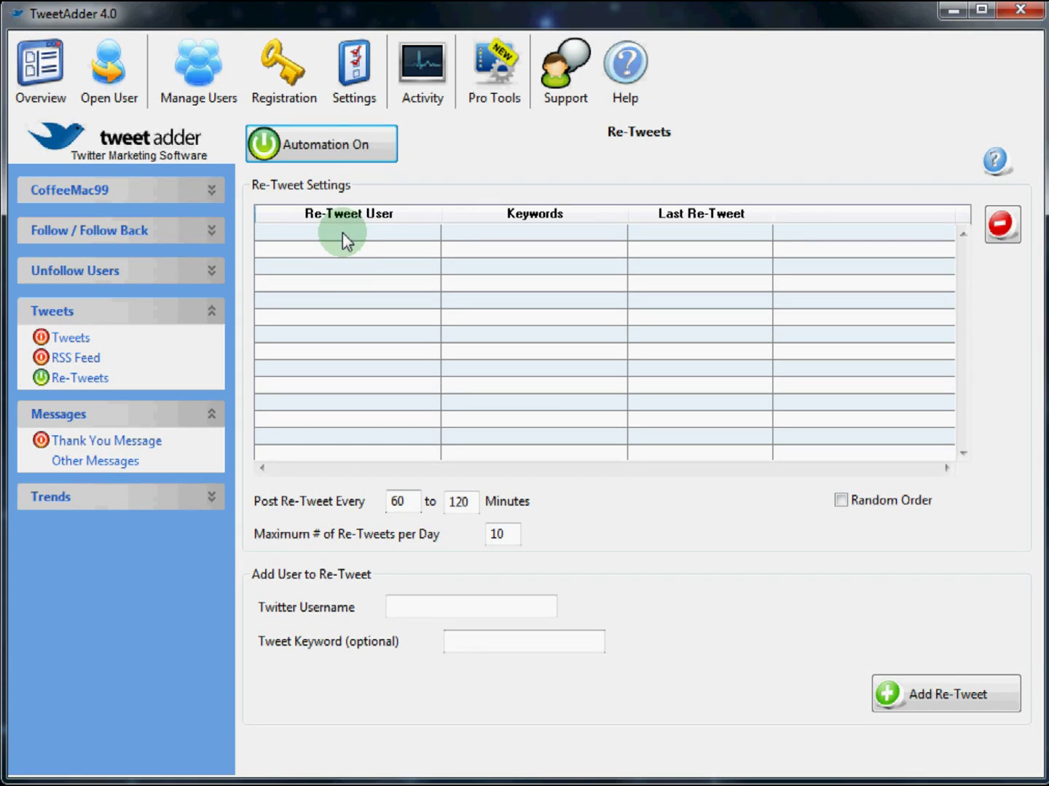
{"action": "left_click", "coordinate": [457, 610]}
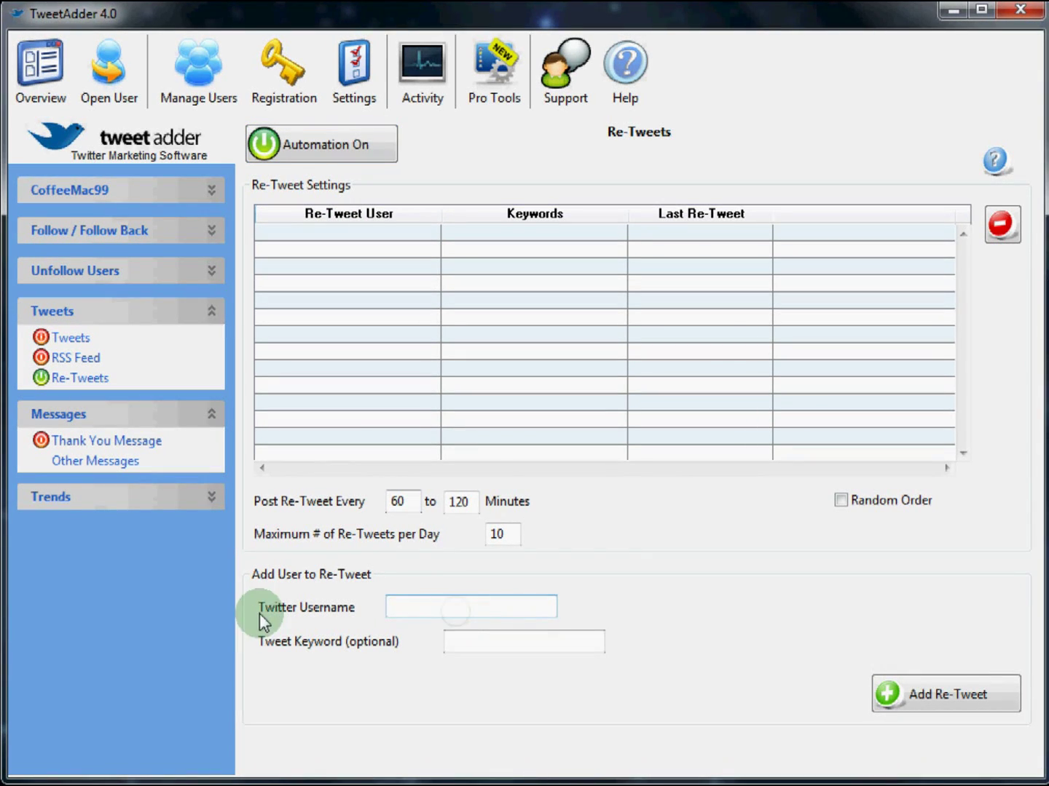
{"action": "left_click", "coordinate": [501, 641]}
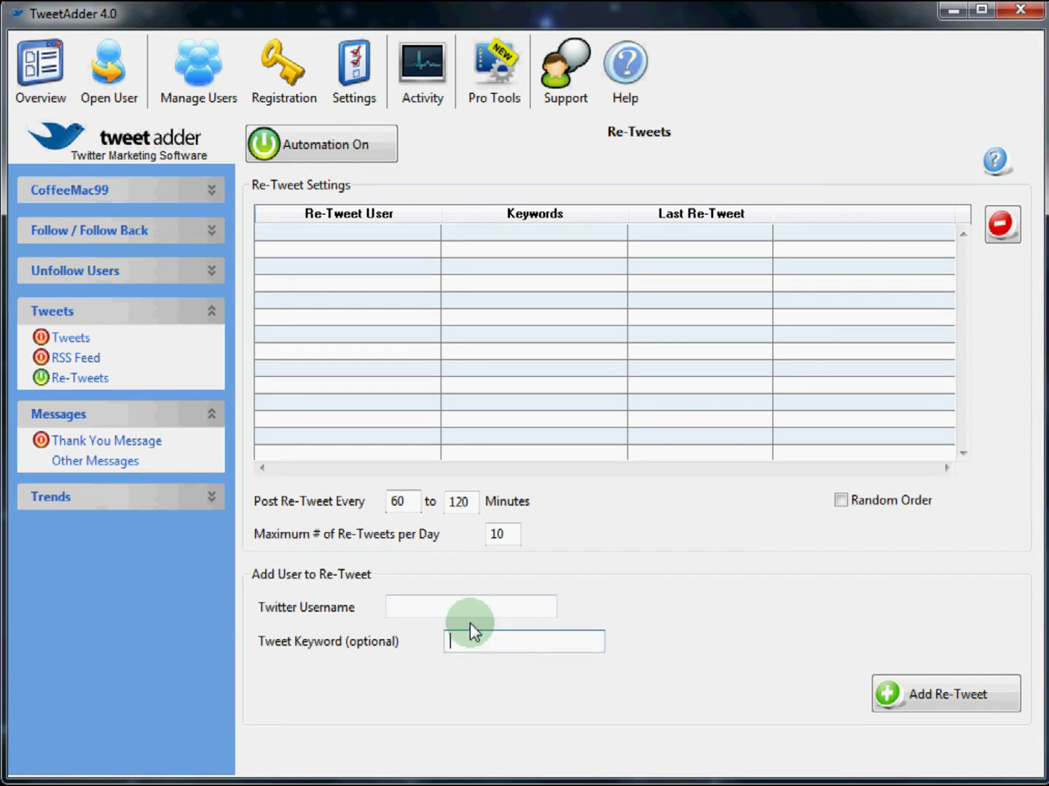
{"action": "left_click", "coordinate": [434, 604]}
{"action": "left_click", "coordinate": [474, 633]}
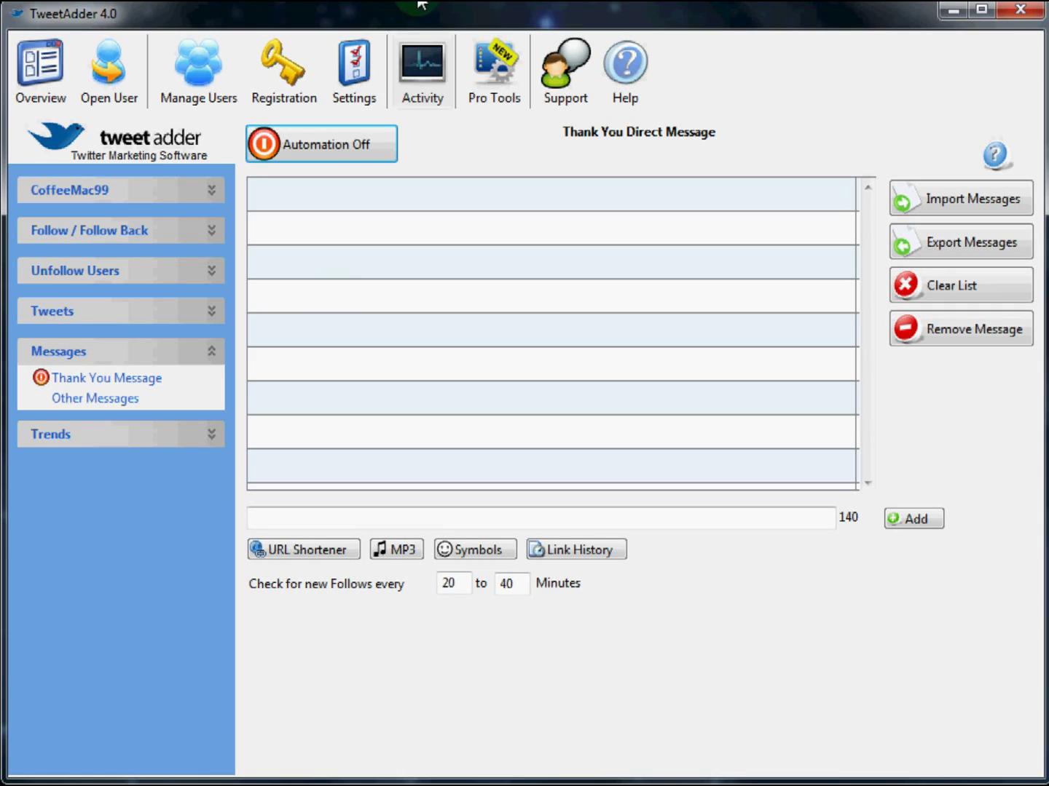
- Enable thank-you message automation and add 'Thank you for following!' as the thank-you DM
{"action": "left_click", "coordinate": [365, 144]}
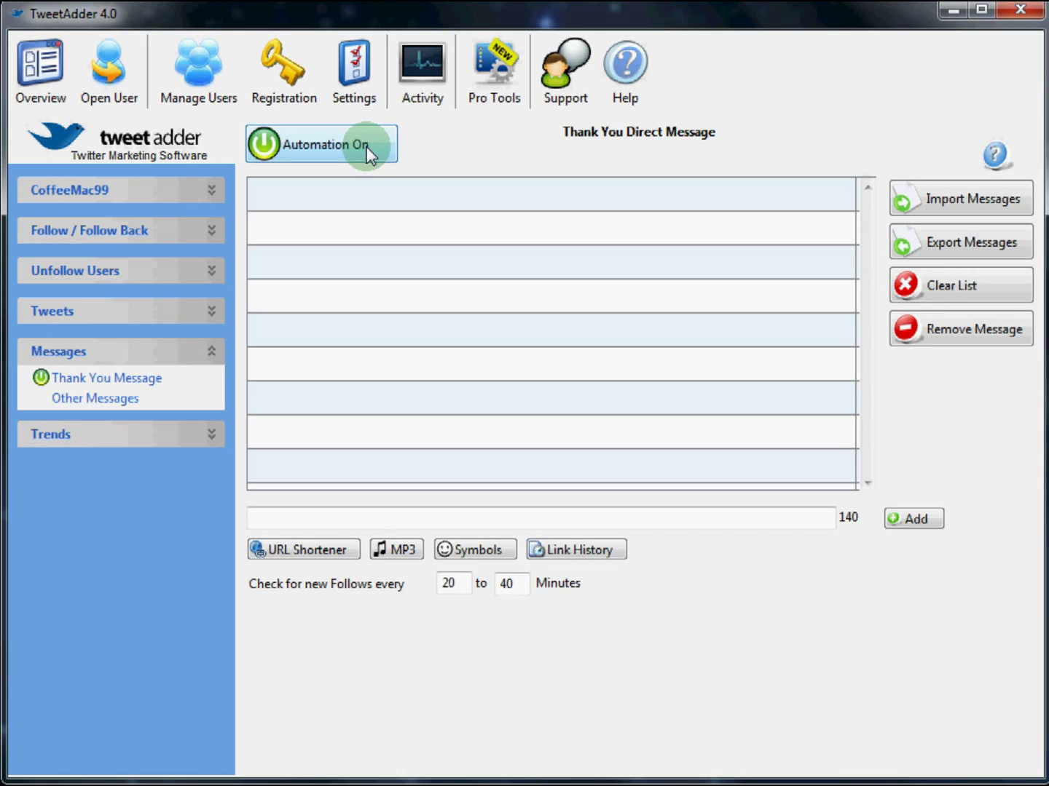
{"action": "left_click", "coordinate": [304, 515]}
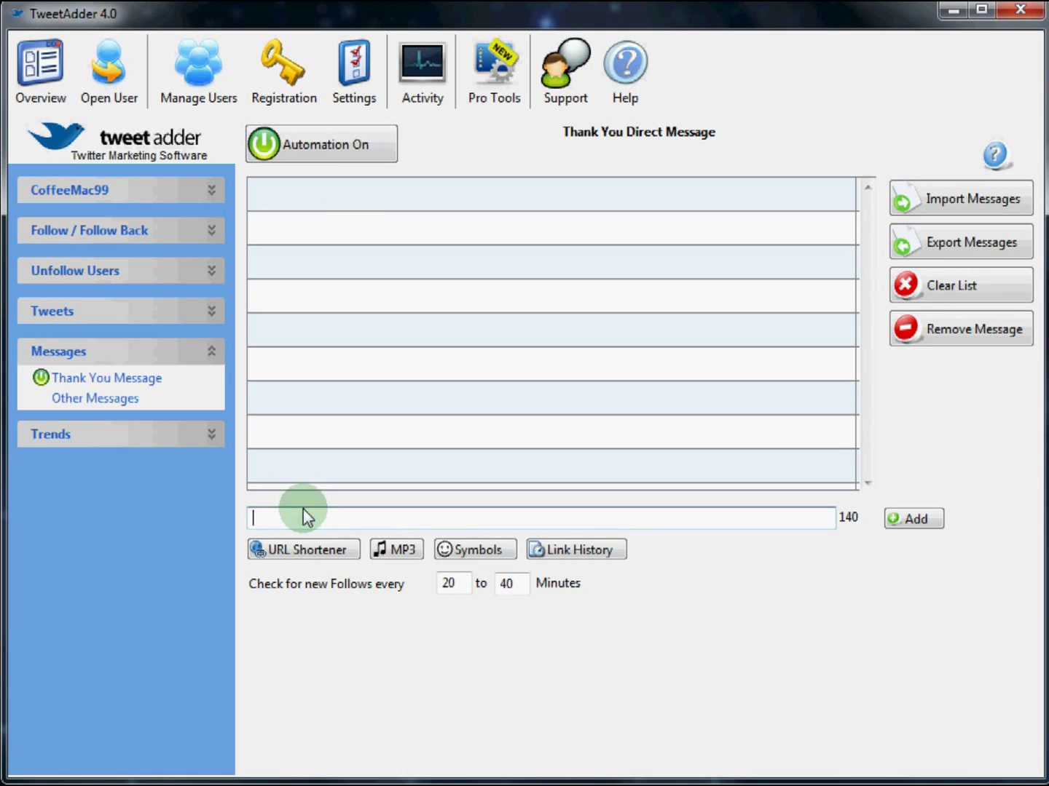
{"action": "type", "text": "Thank you for followi"}
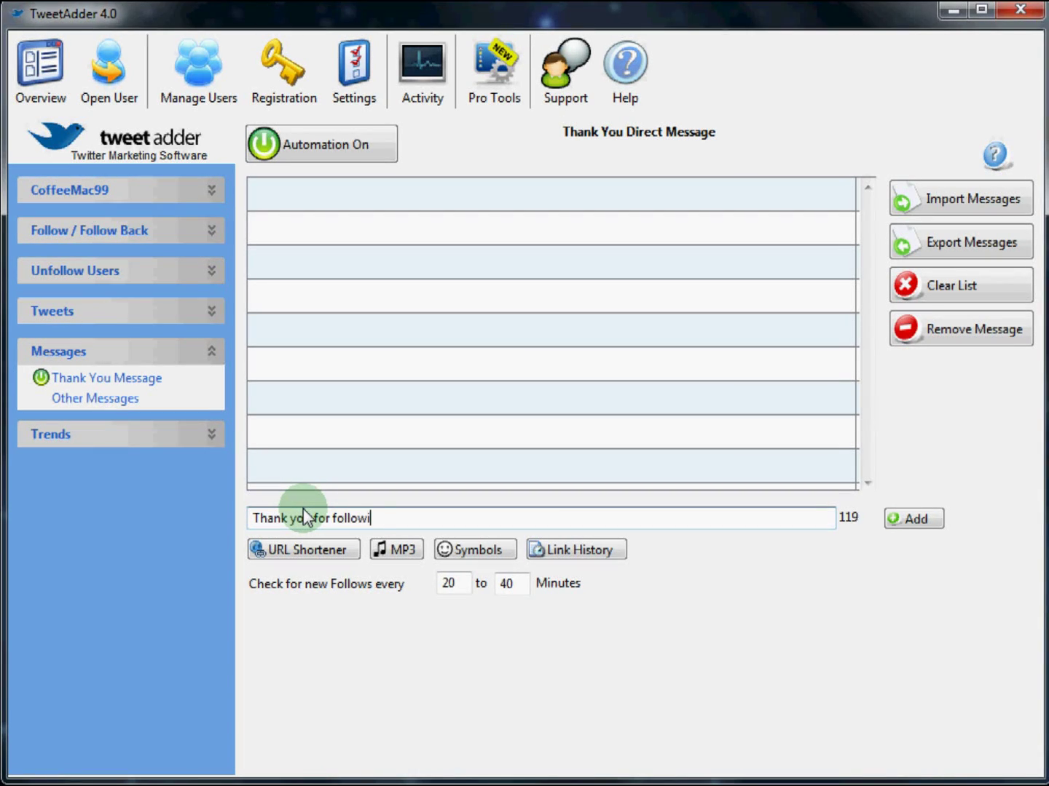
{"action": "type", "text": "ng!"}
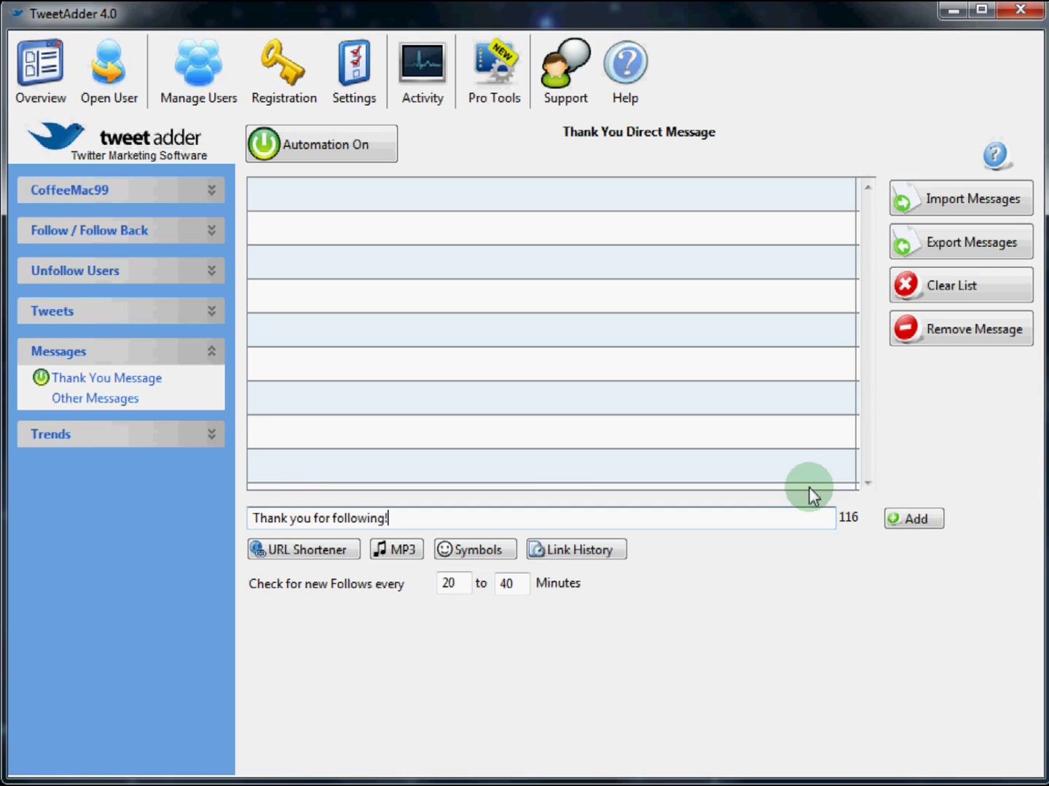
{"action": "left_click", "coordinate": [932, 516]}
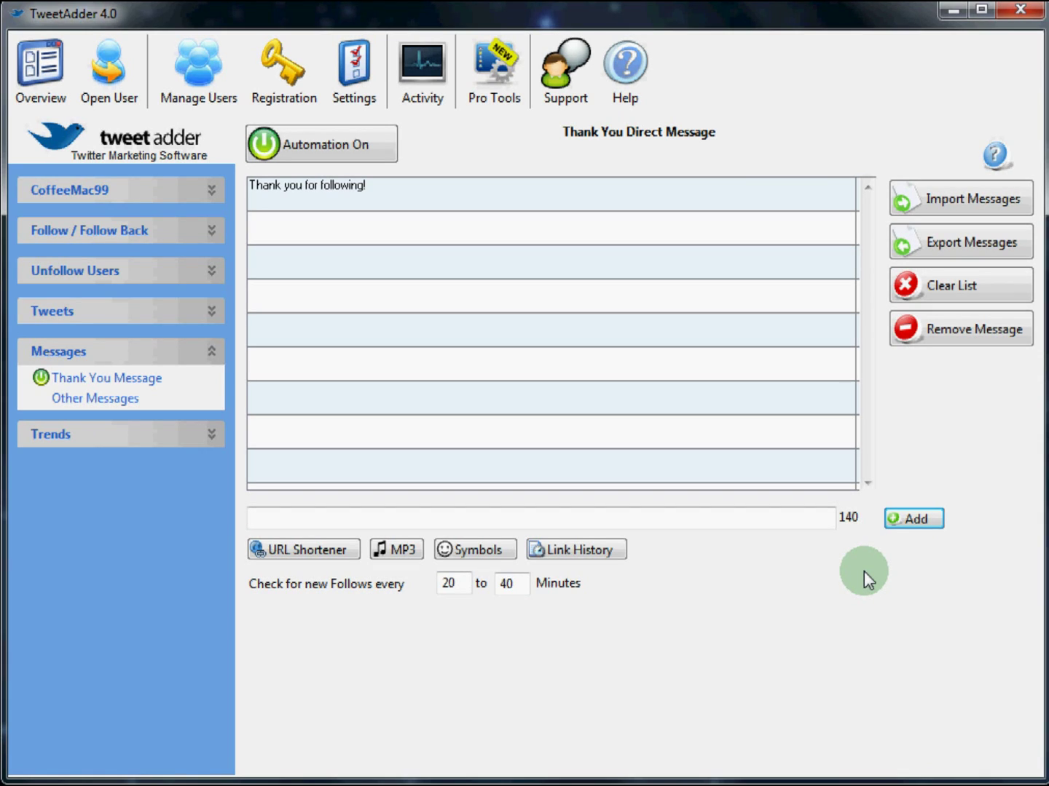
{"action": "left_click", "coordinate": [82, 397]}
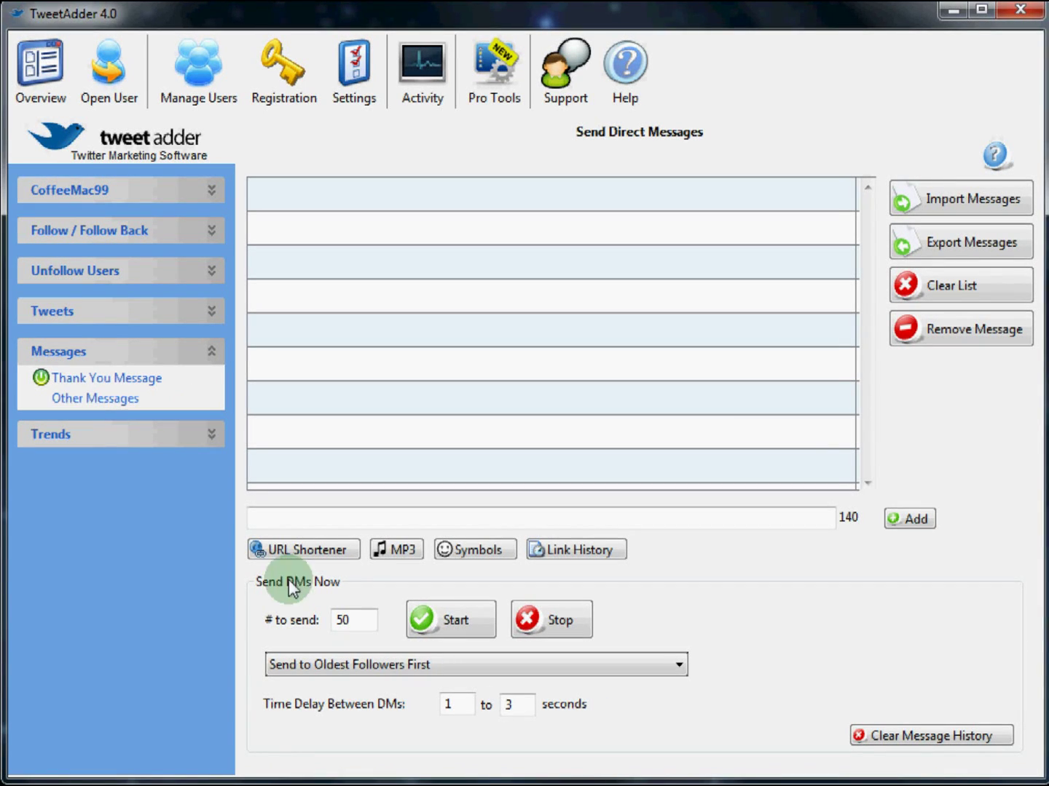
- Click into the Send Direct Messages message box, leaving the message list empty
{"action": "left_click", "coordinate": [287, 514]}
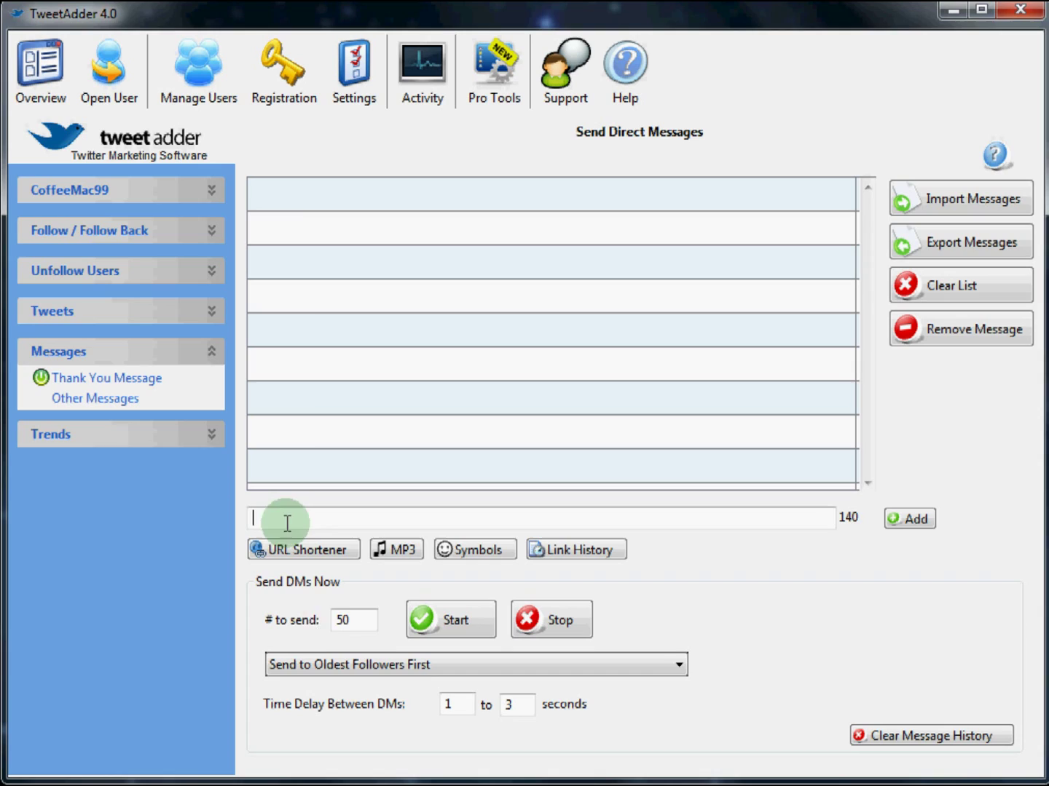